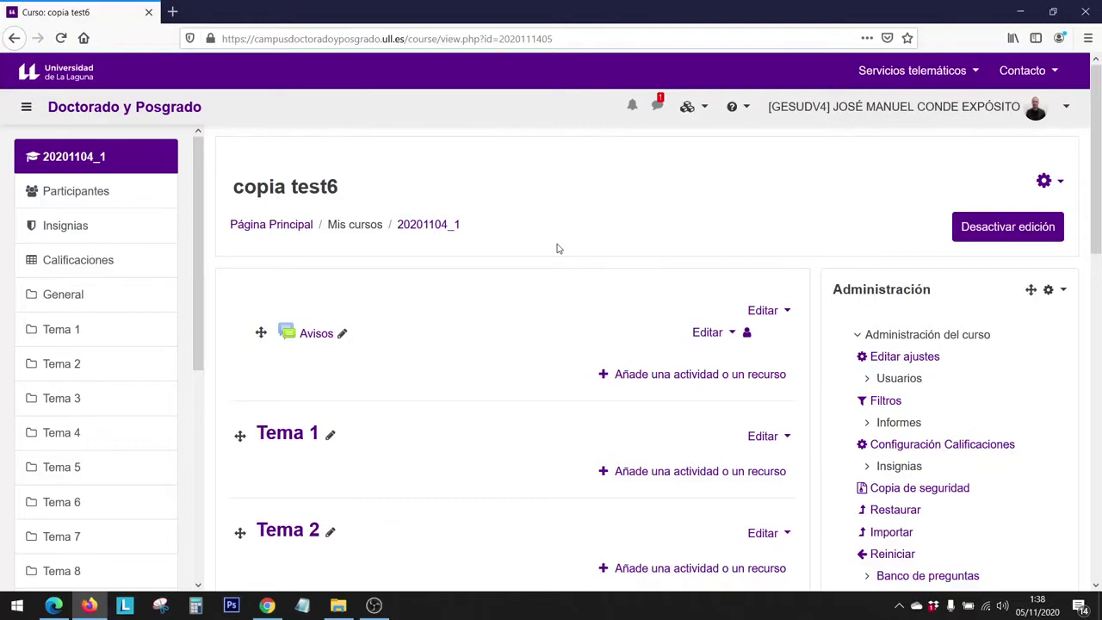
# - Open the course settings and view the group options in the Grupos section
pyautogui.click(919, 358)
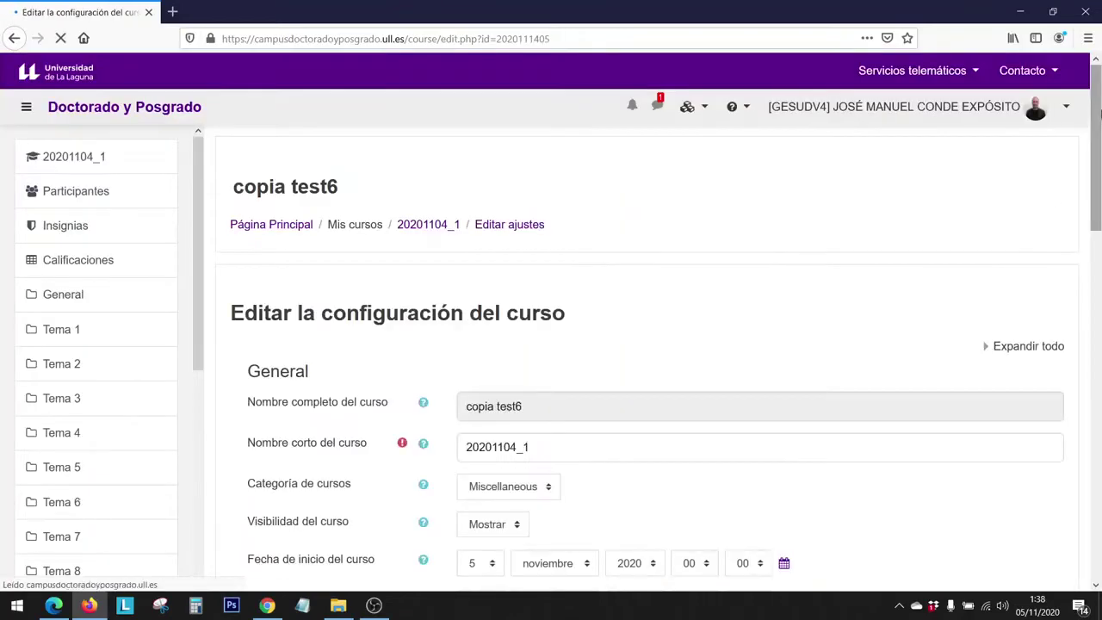
pyautogui.scroll(-15, 340, 401)
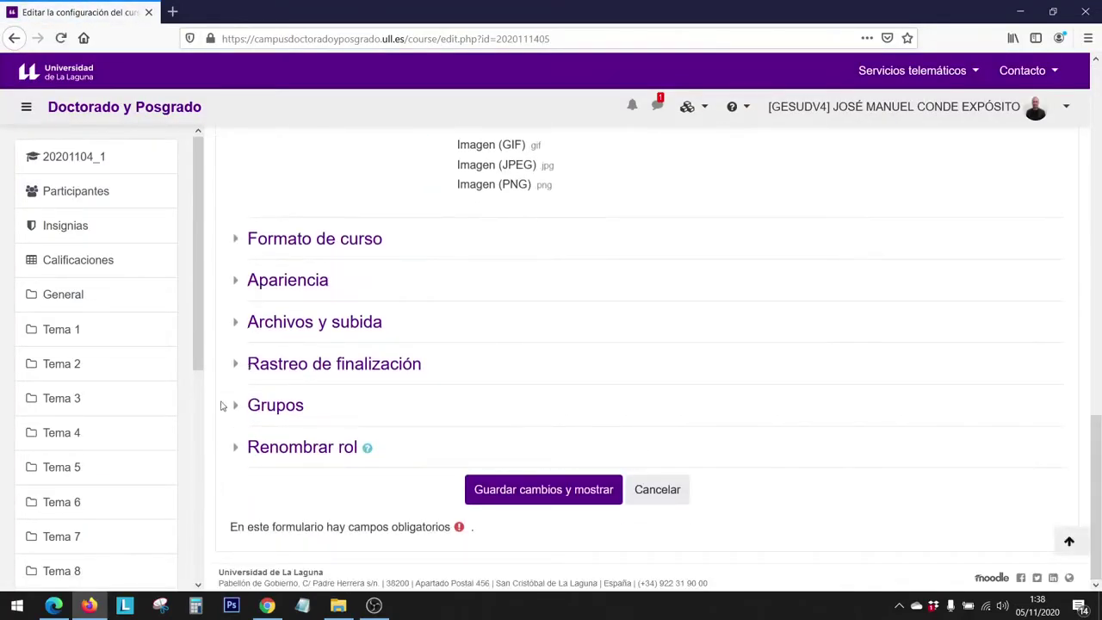
pyautogui.scroll(1, 221, 406)
pyautogui.click(274, 478)
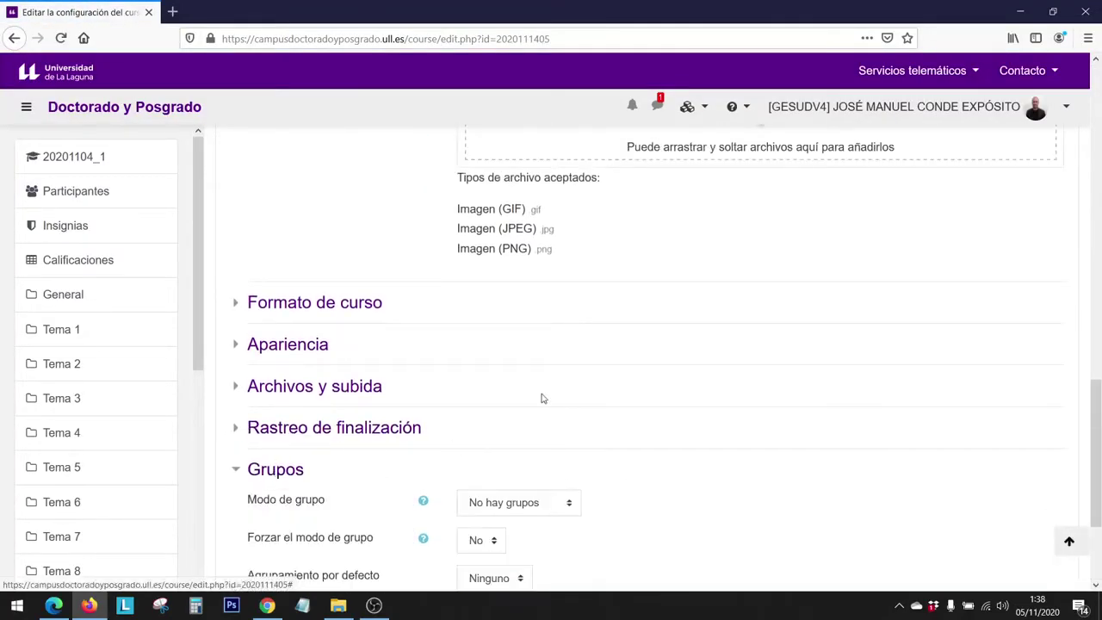
pyautogui.scroll(-1, 543, 399)
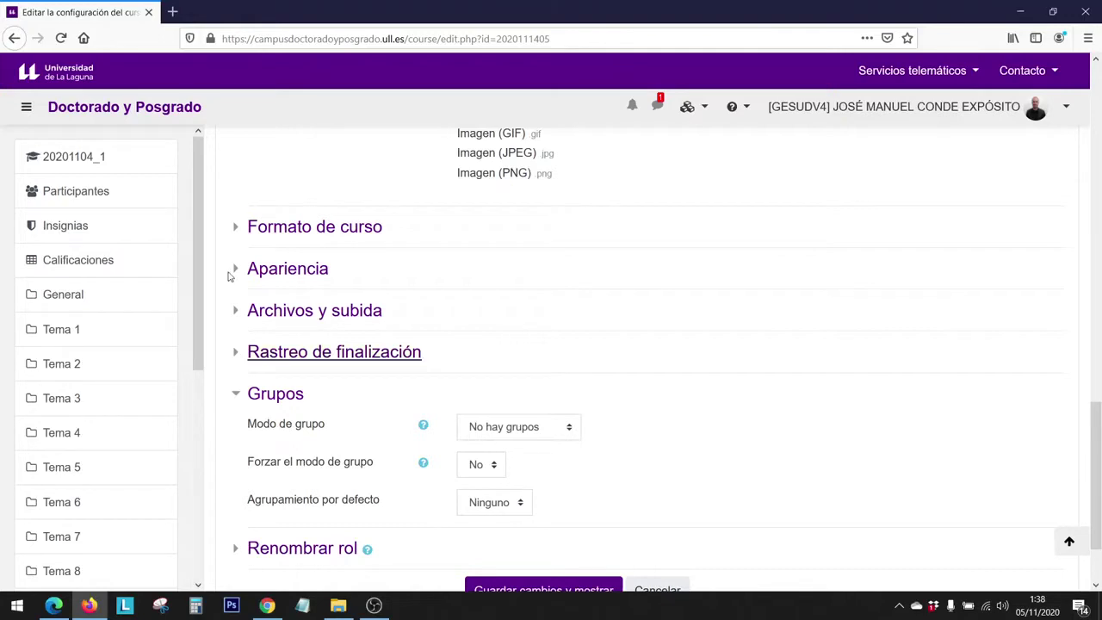
# - Return to the course and view its user groups and Agrupamientos pages
pyautogui.click(96, 166)
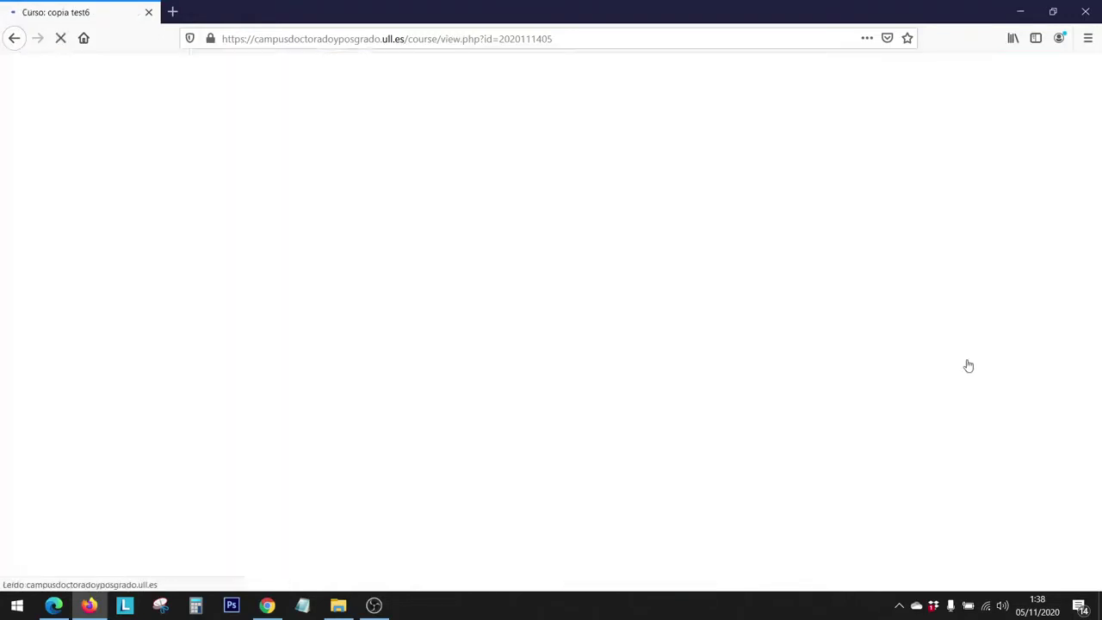
pyautogui.click(899, 379)
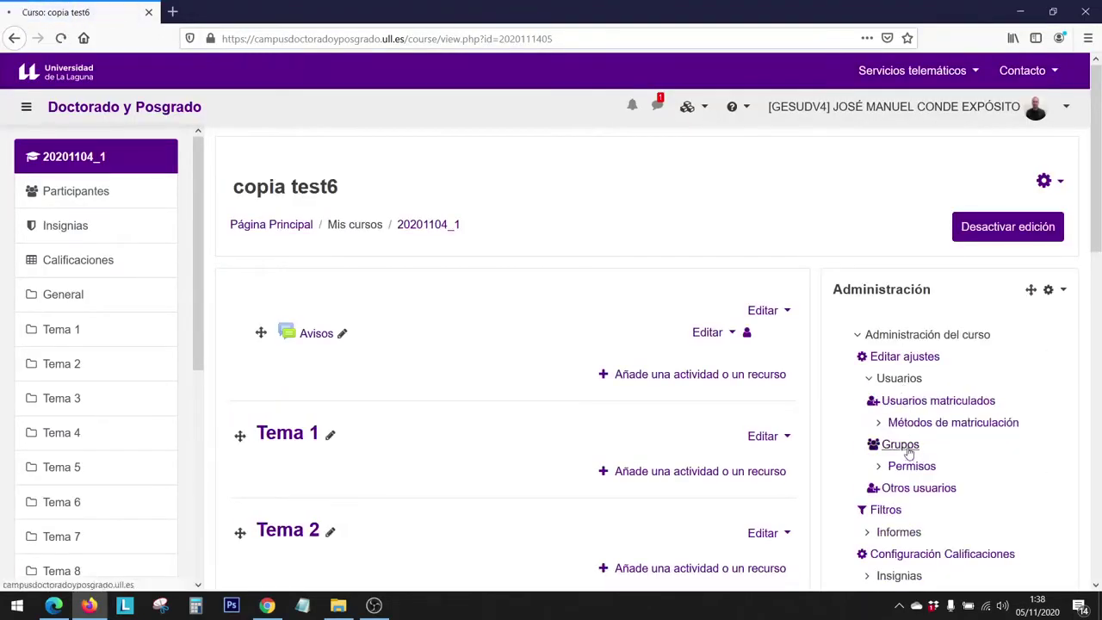
pyautogui.click(905, 446)
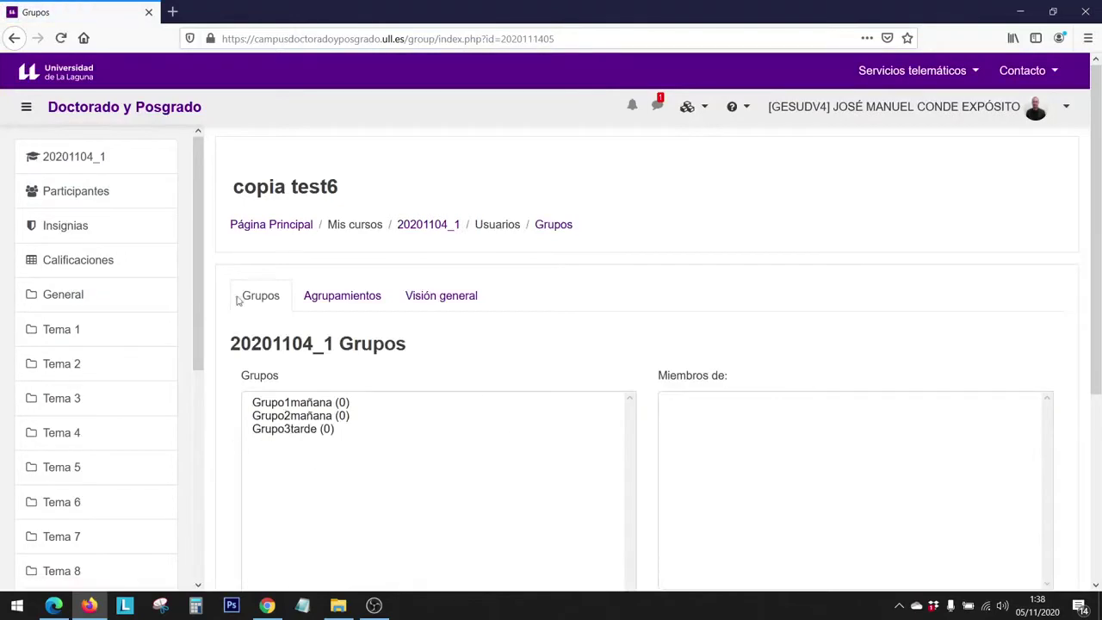
pyautogui.click(342, 295)
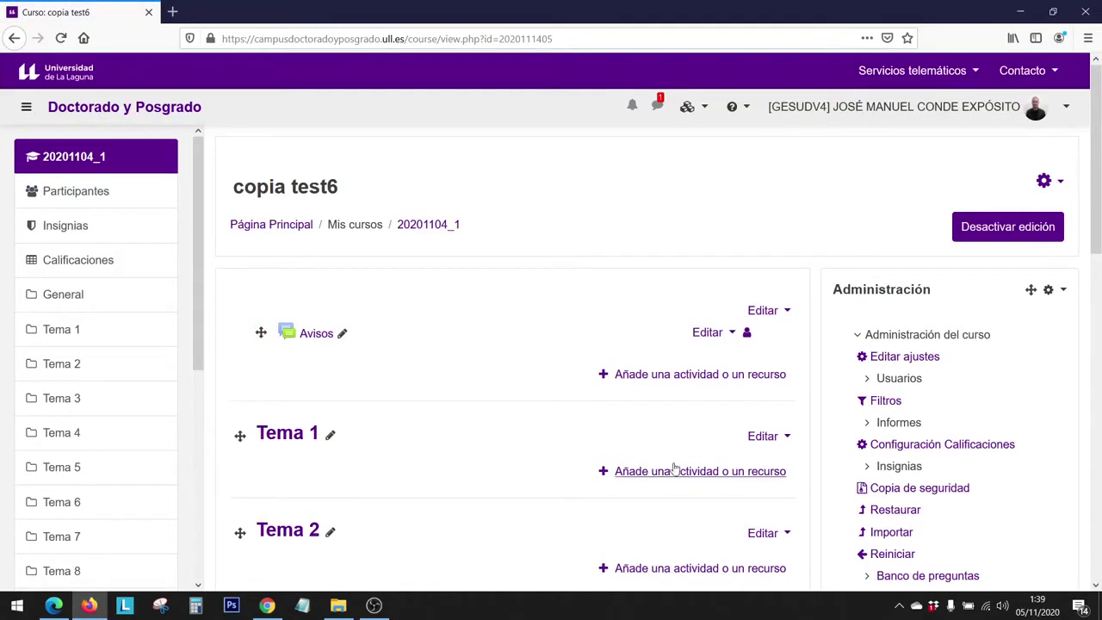
# - Open a new Foro form in Tema 1, view its Modo de grupo options, and return to the course without saving
pyautogui.click(644, 465)
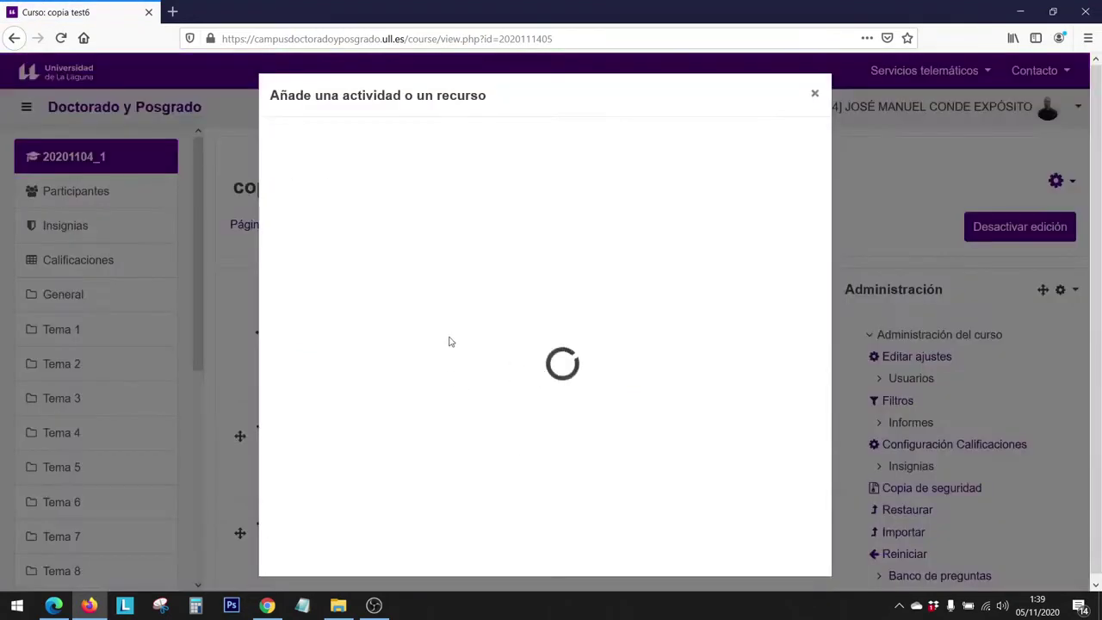
pyautogui.click(659, 343)
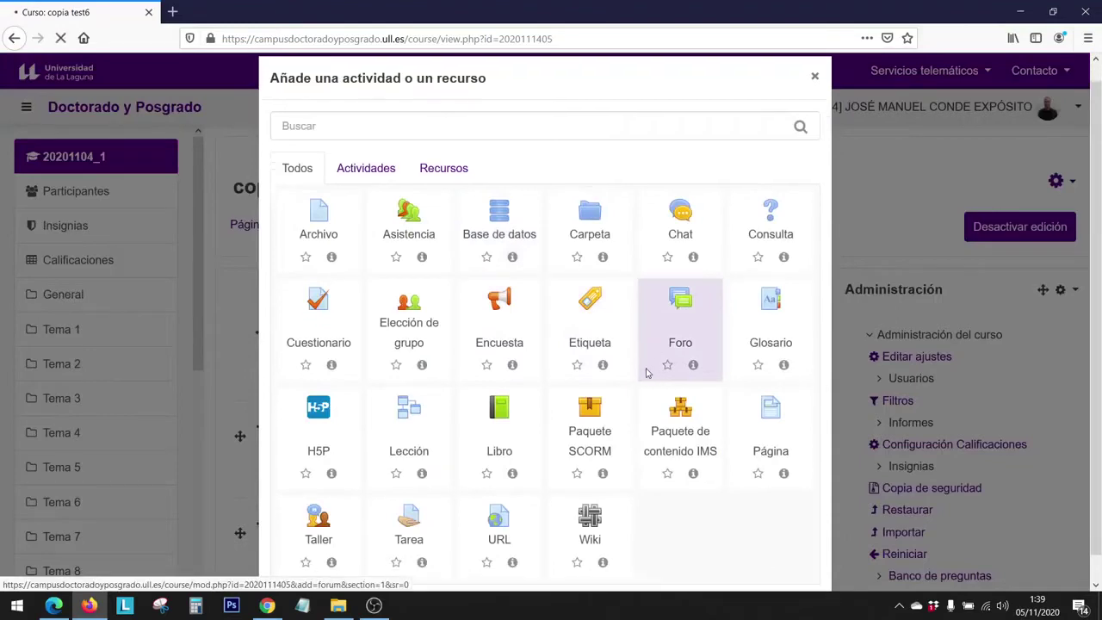
pyautogui.scroll(-10, 482, 344)
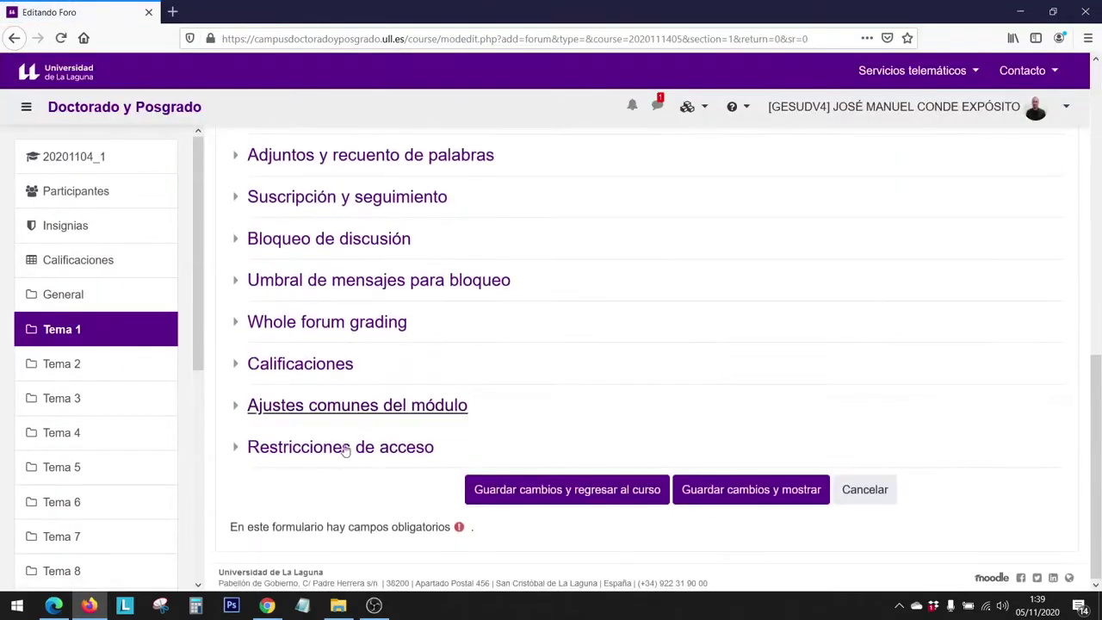
pyautogui.click(345, 406)
pyautogui.click(518, 516)
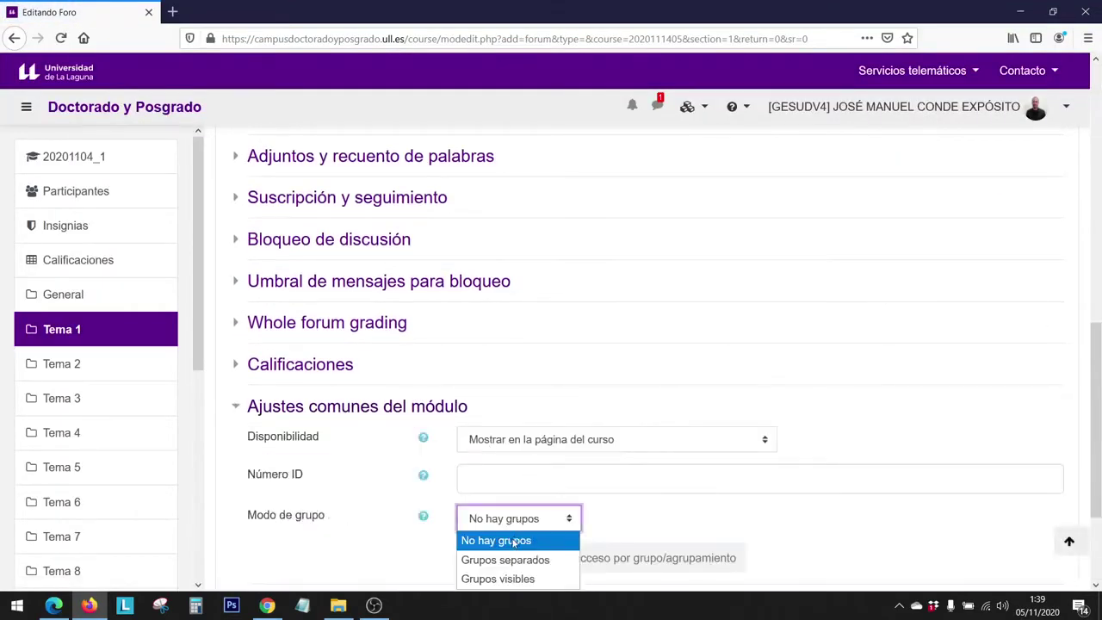
pyautogui.click(108, 163)
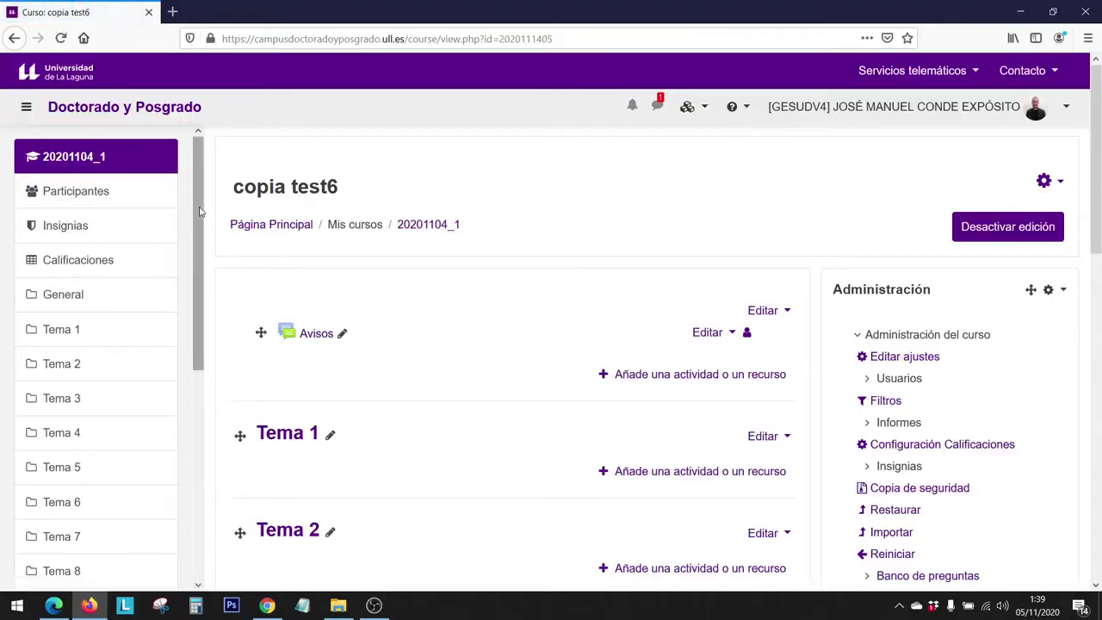
# - Open the course settings, expand the Grupos section and review the Modo de grupo choices
pyautogui.click(913, 360)
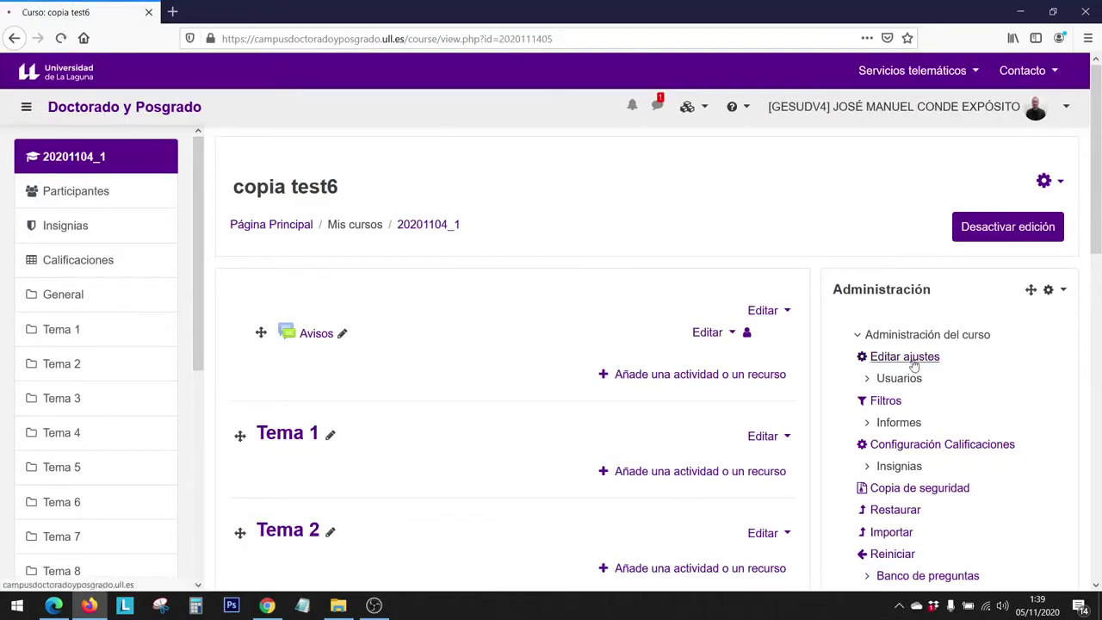
pyautogui.scroll(-15, 614, 332)
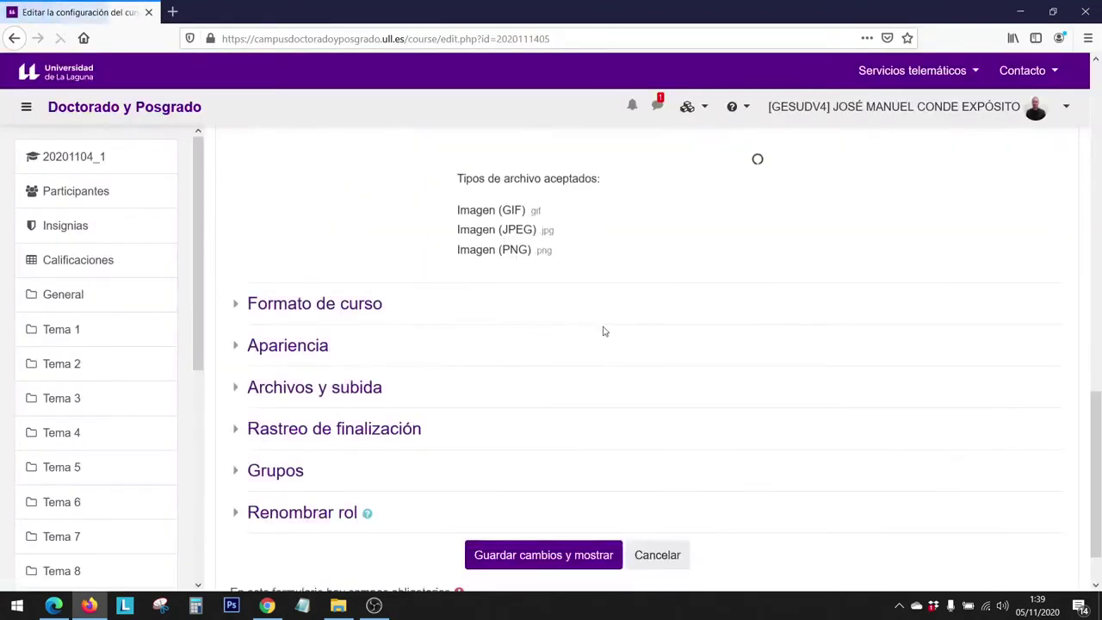
pyautogui.click(285, 473)
pyautogui.scroll(-2, 470, 371)
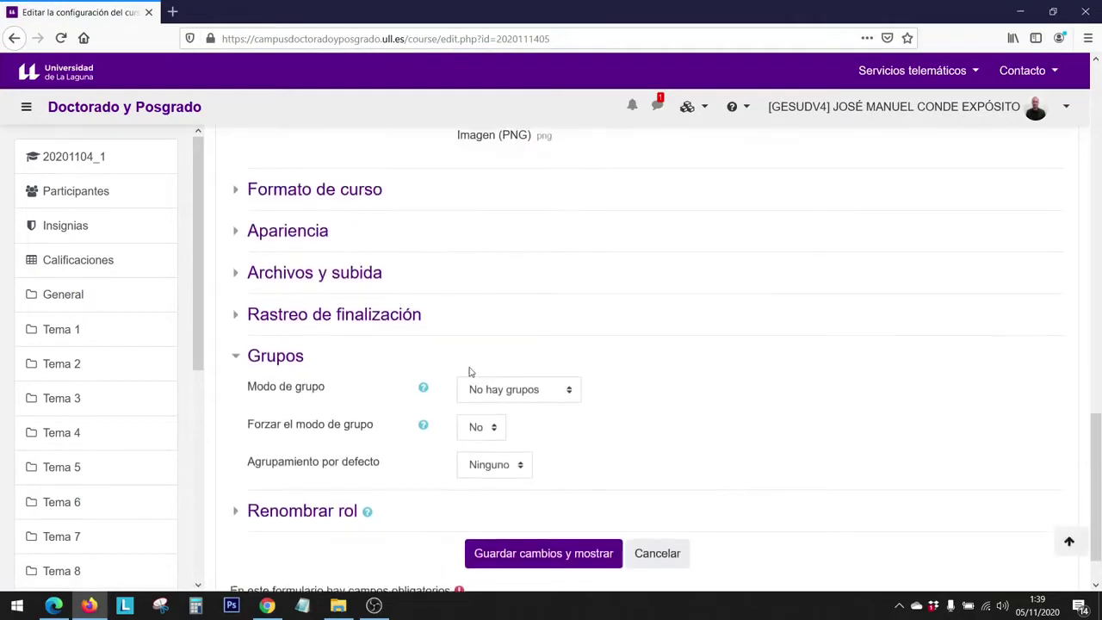
pyautogui.moveTo(267, 392); pyautogui.dragTo(294, 387)
pyautogui.click(503, 394)
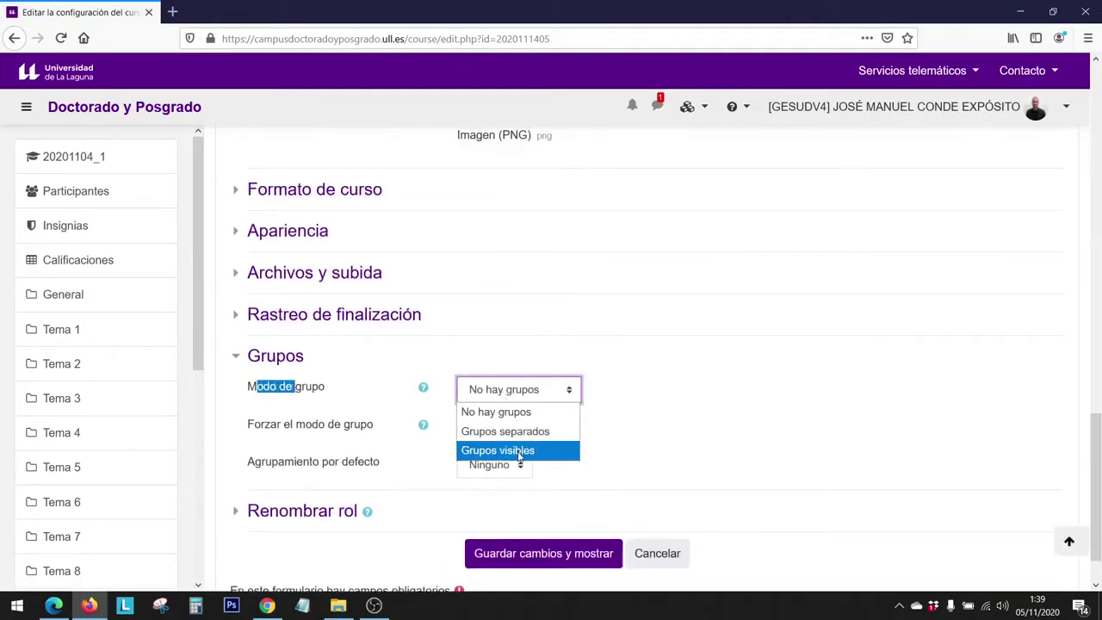
pyautogui.click(714, 406)
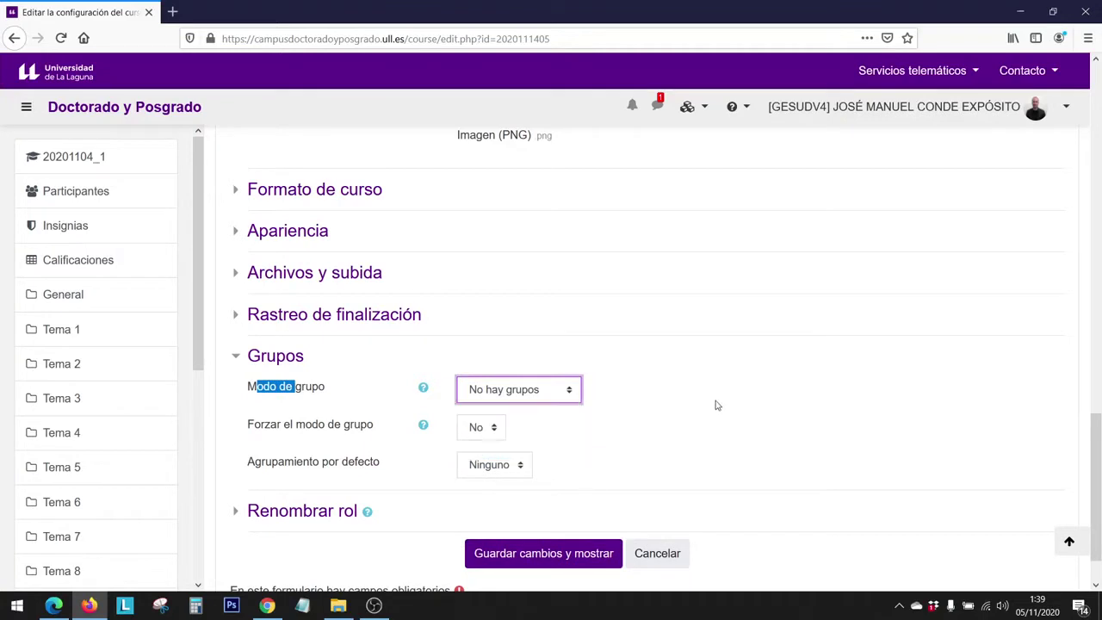
# - Try the course's Modo de grupo as Grupos visibles, Grupos separados and No hay grupos in turn
pyautogui.click(537, 393)
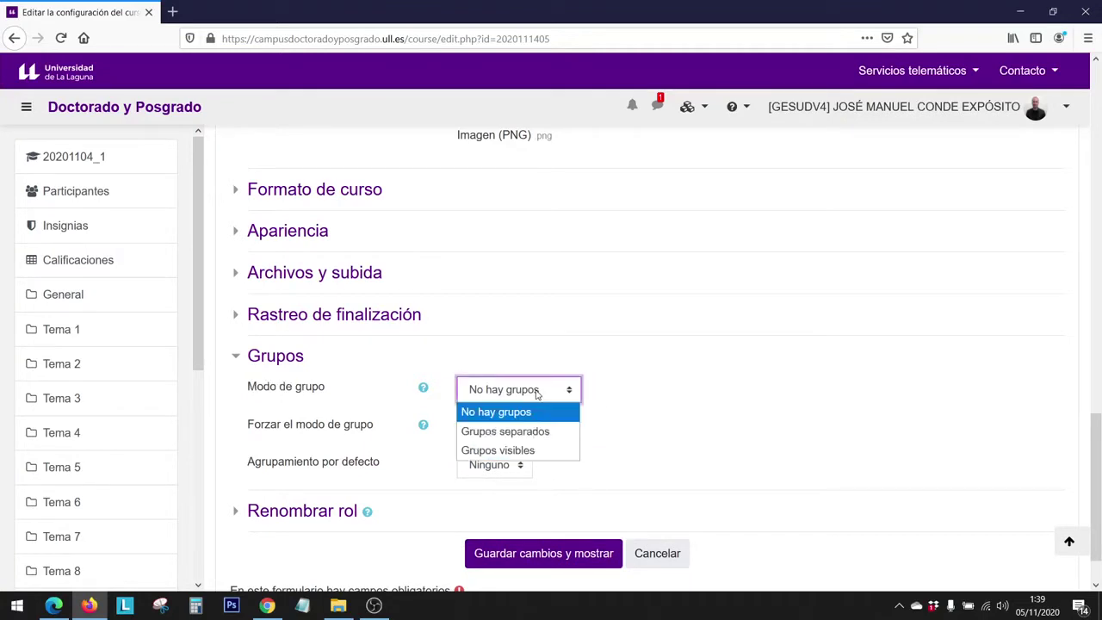
pyautogui.click(530, 450)
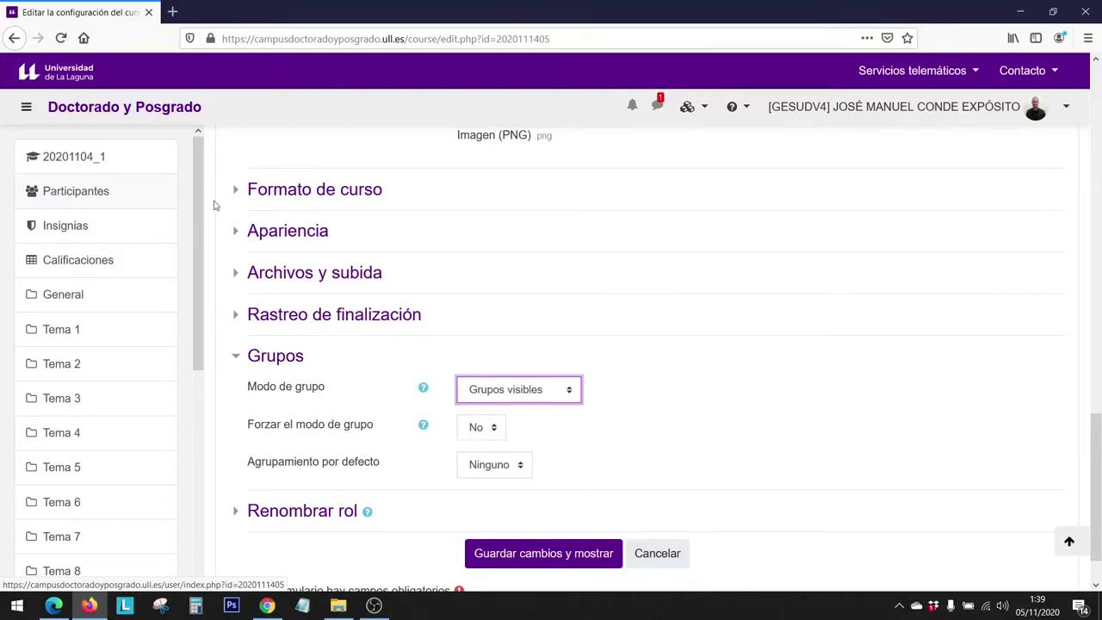
pyautogui.click(513, 389)
pyautogui.click(506, 432)
pyautogui.click(482, 389)
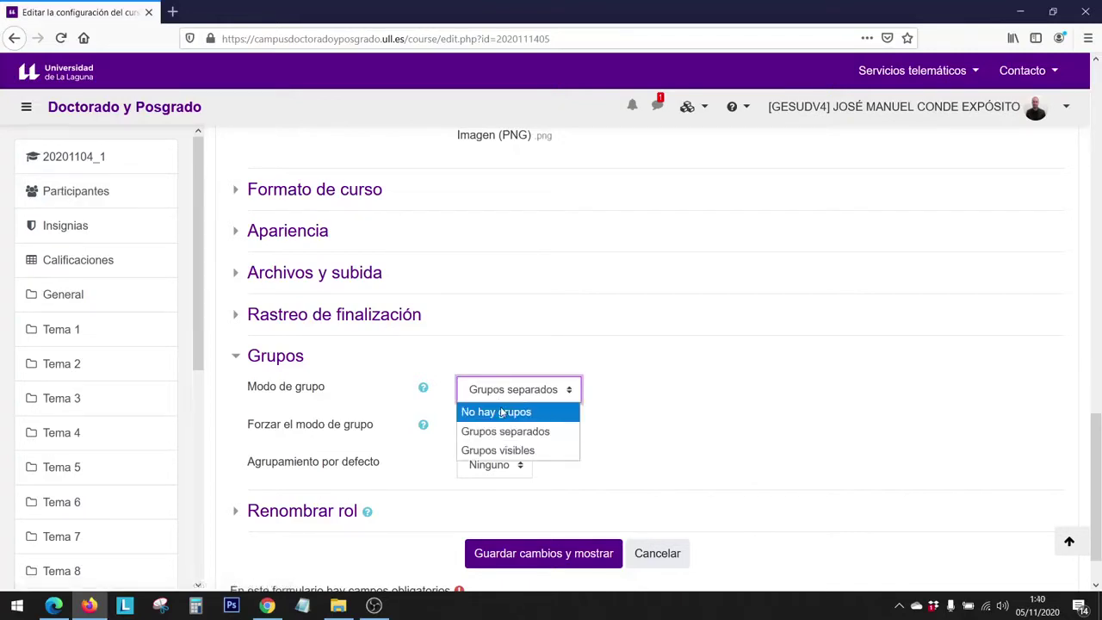
pyautogui.click(502, 413)
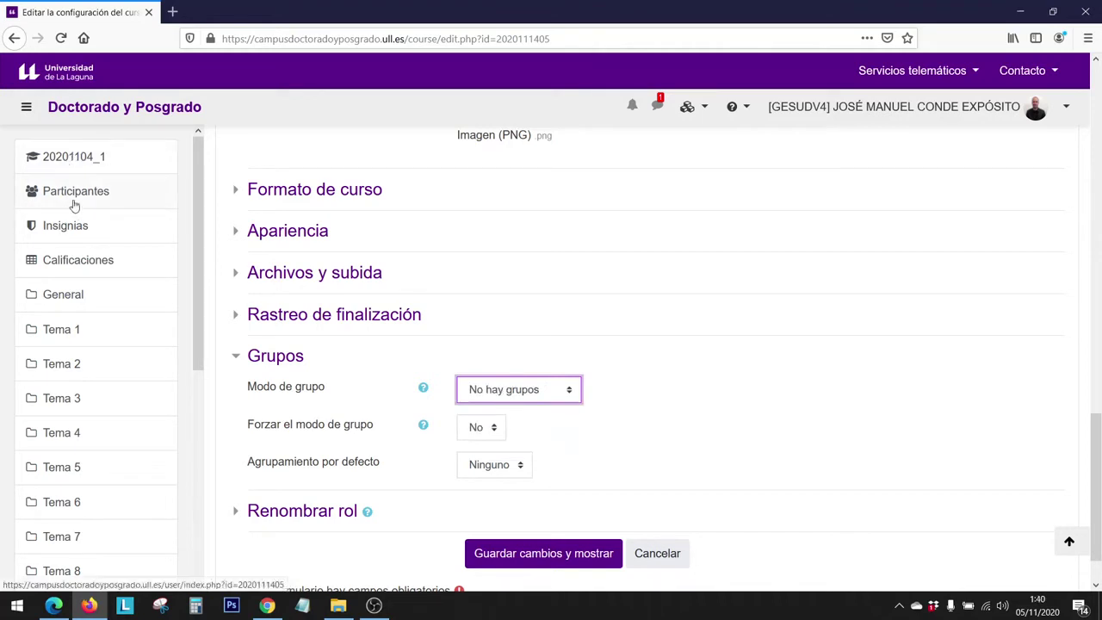
# - Set the course's Modo de grupo to Grupos separados and save the changes
pyautogui.click(480, 400)
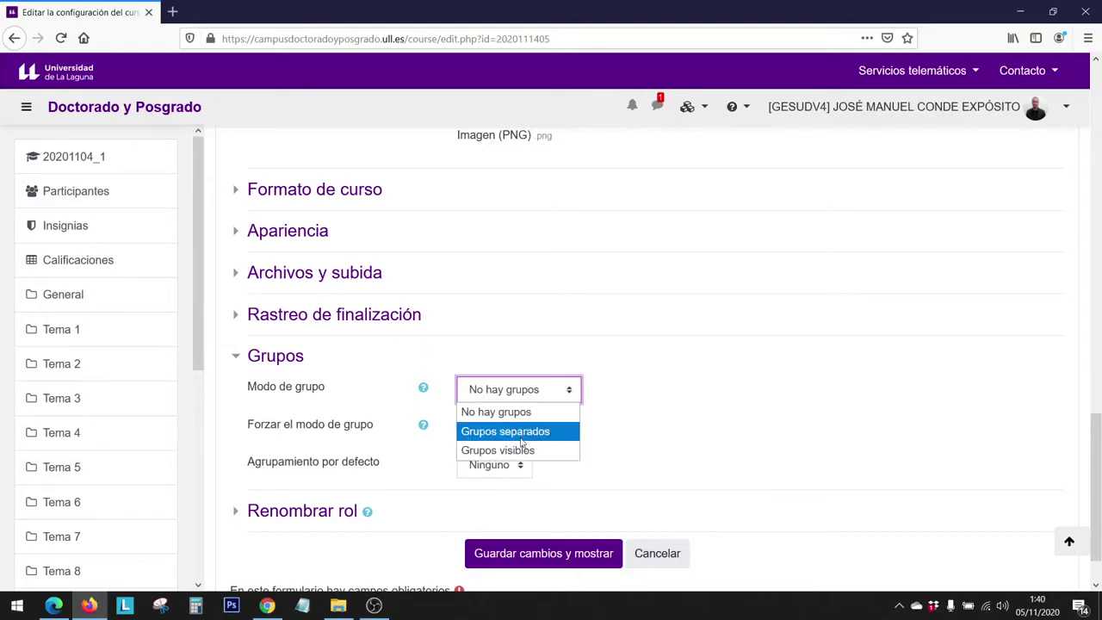
pyautogui.click(523, 435)
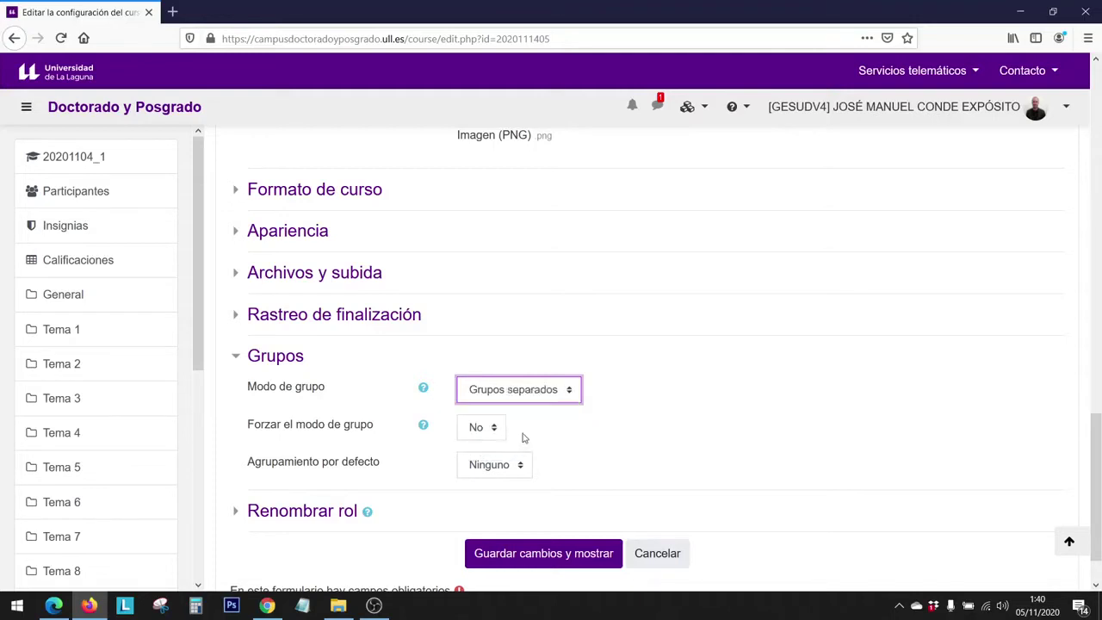
pyautogui.click(541, 554)
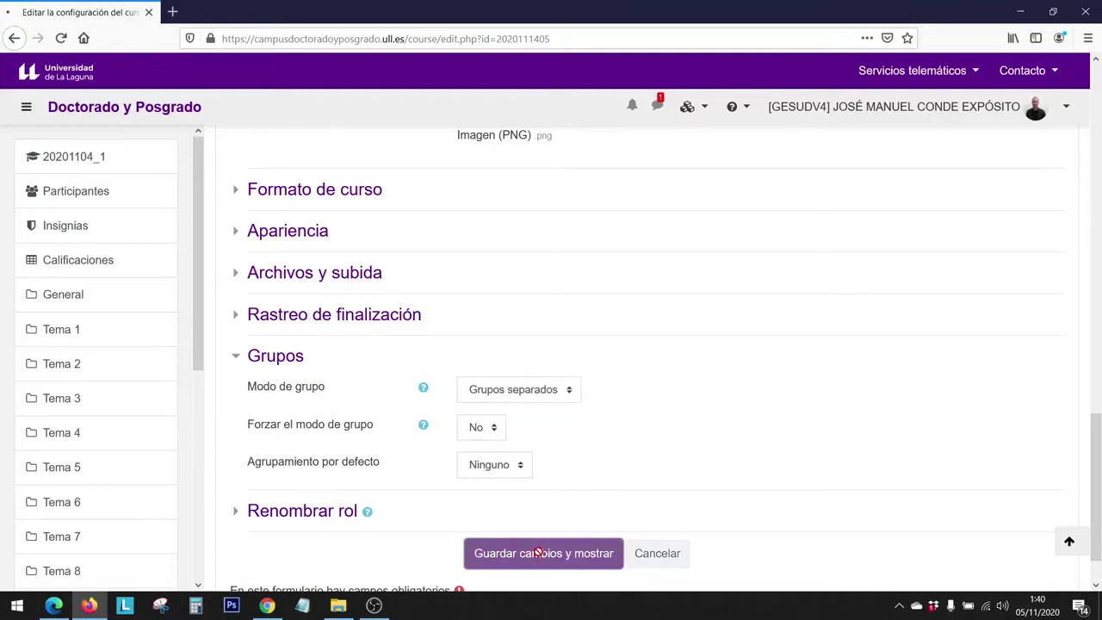
# - Open the course's Calificaciones grader report and examine the Grupos separados filter options
pyautogui.click(89, 268)
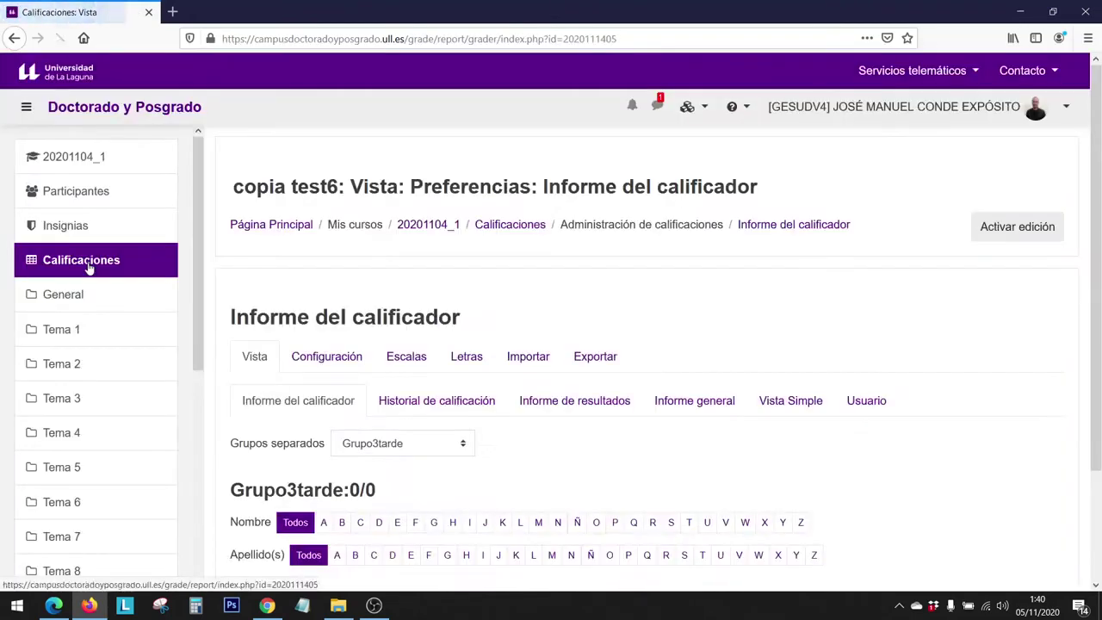
pyautogui.scroll(-1, 373, 308)
pyautogui.scroll(-1, 373, 307)
pyautogui.moveTo(239, 310); pyautogui.dragTo(364, 315)
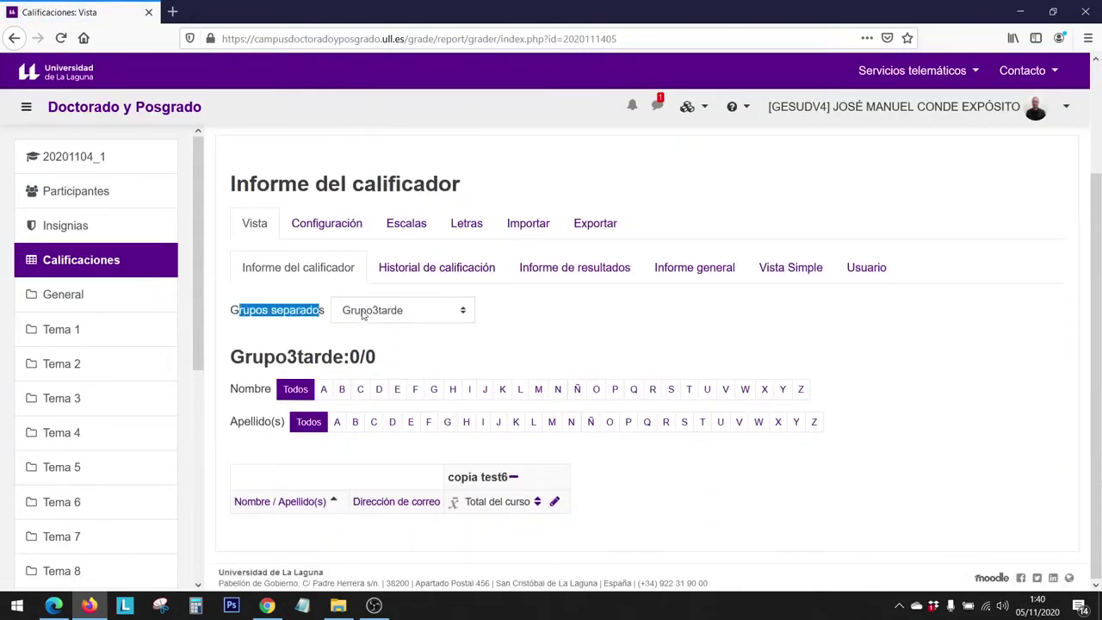
pyautogui.click(373, 317)
pyautogui.click(543, 330)
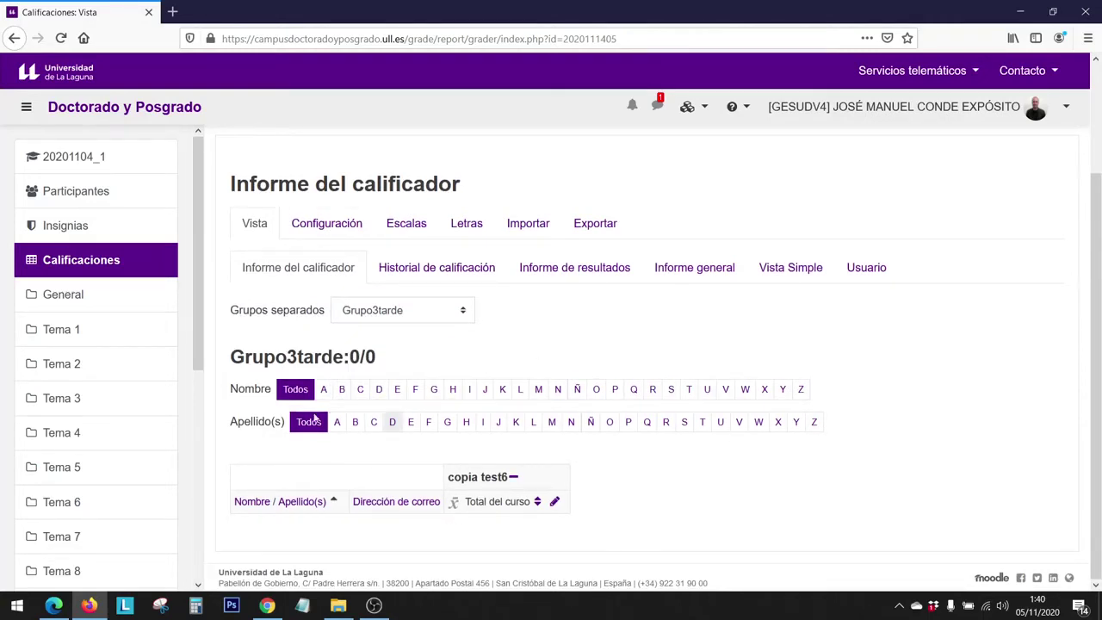
# - Filter the grader report to Grupo2mañana and review the available group choices
pyautogui.click(388, 310)
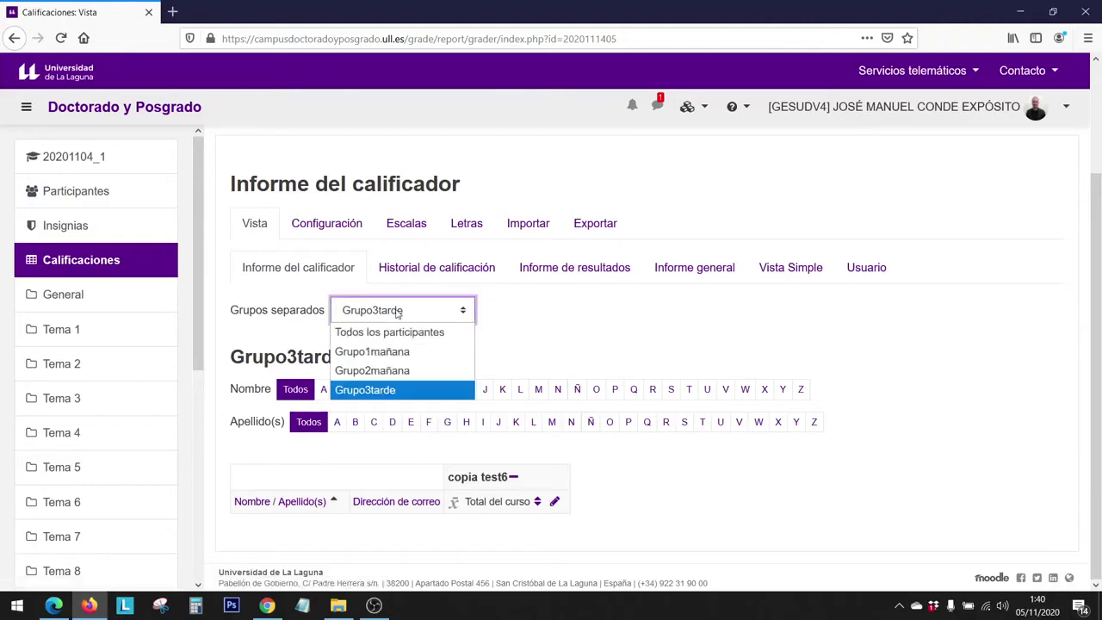
pyautogui.click(379, 371)
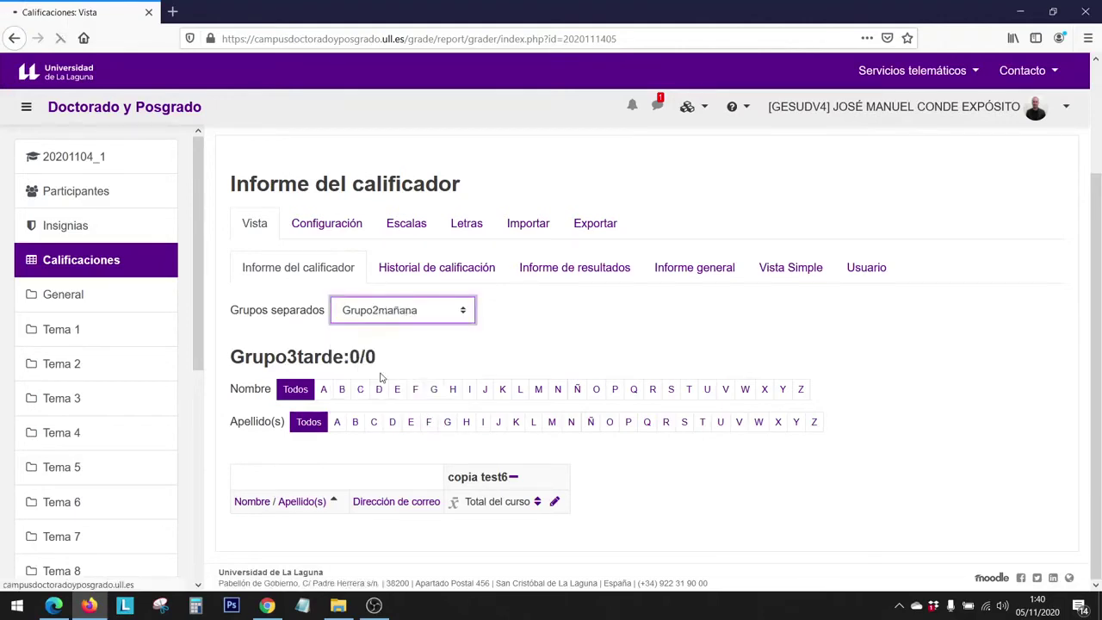
pyautogui.click(394, 442)
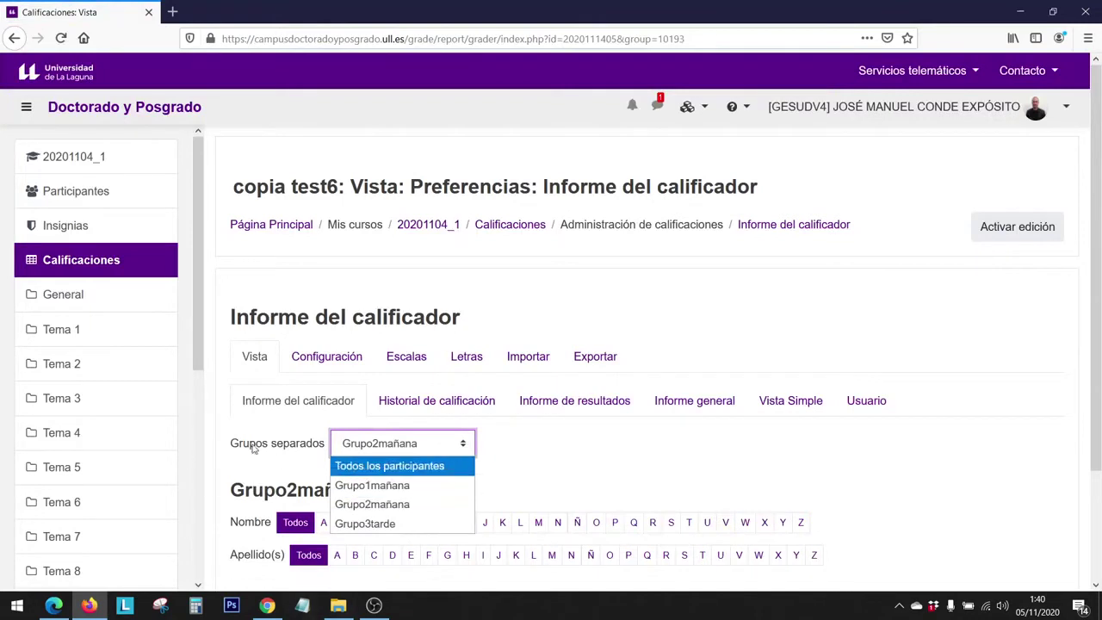
pyautogui.moveTo(254, 449); pyautogui.dragTo(349, 459)
# - Open the Excel spreadsheet export of the grades and limit it to Grupo3tarde
pyautogui.click(617, 354)
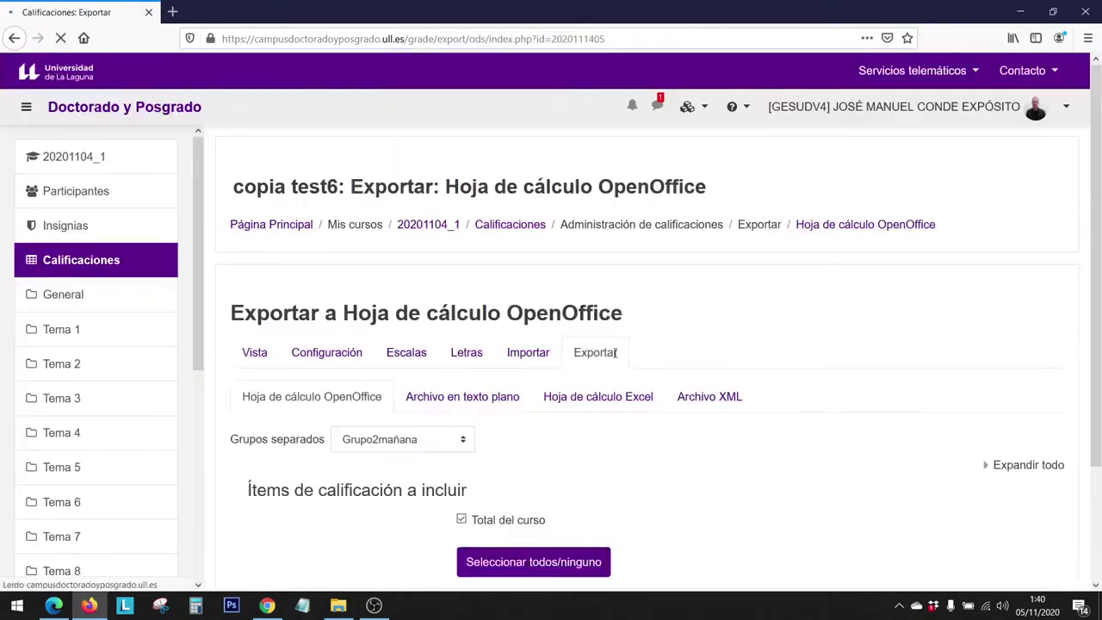
pyautogui.click(593, 398)
pyautogui.click(371, 307)
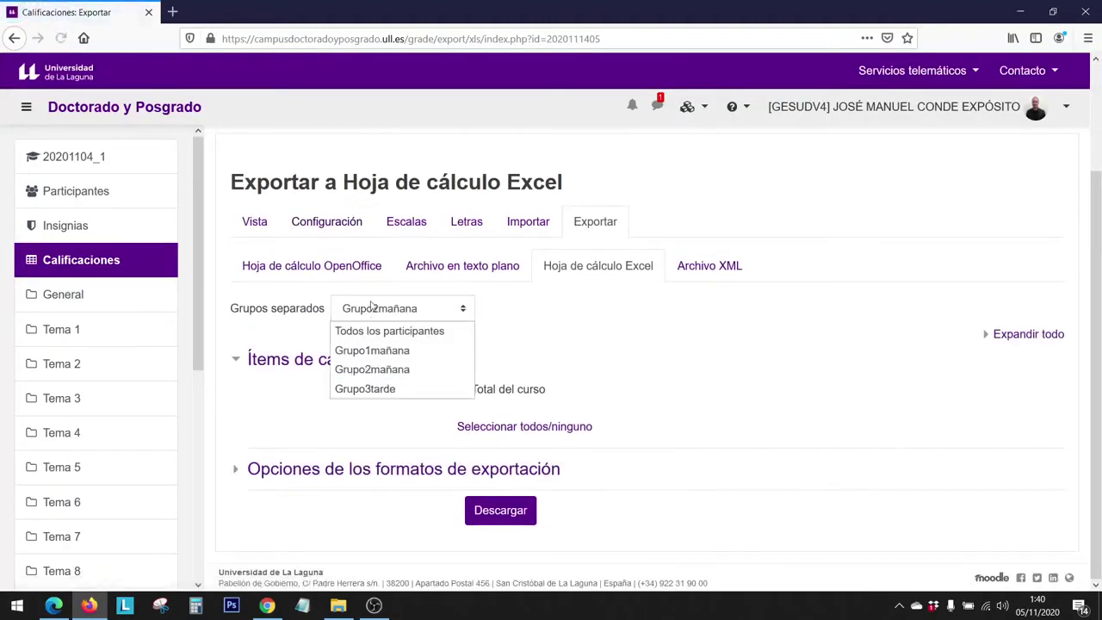
pyautogui.click(372, 389)
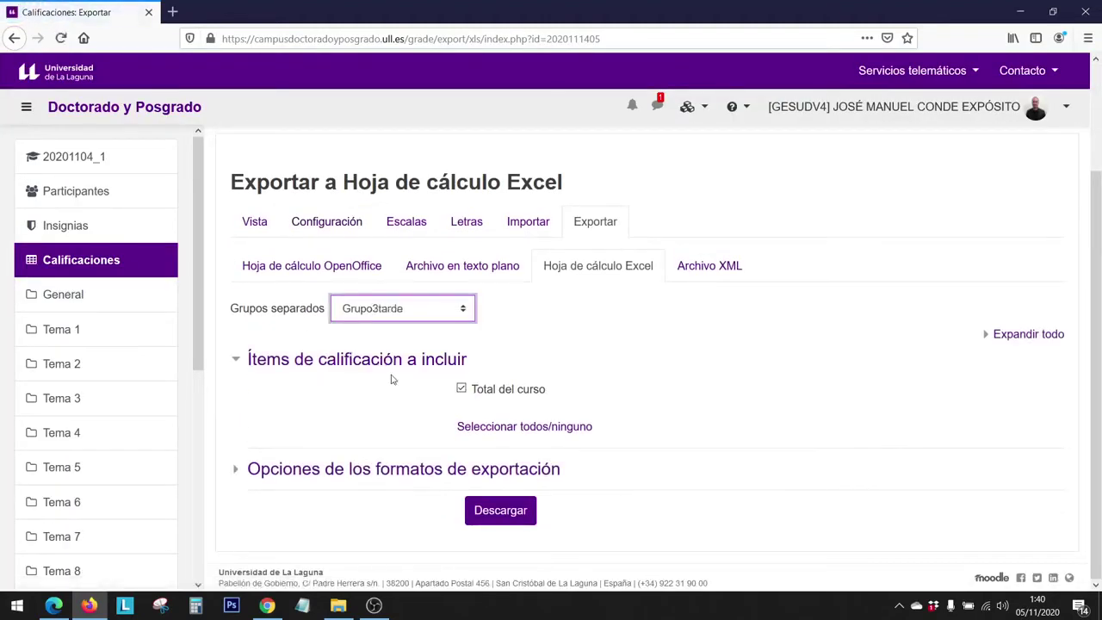
pyautogui.click(358, 318)
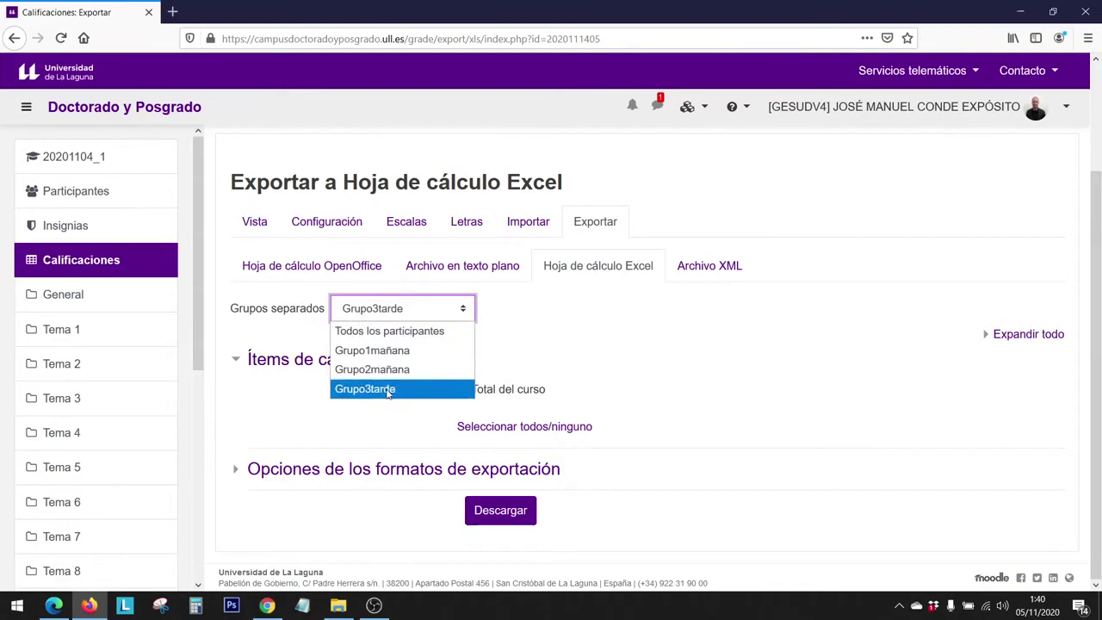
# - Set the course's Modo de grupo to Grupos visibles in the course settings and save the changes
pyautogui.moveTo(250, 311); pyautogui.dragTo(295, 314)
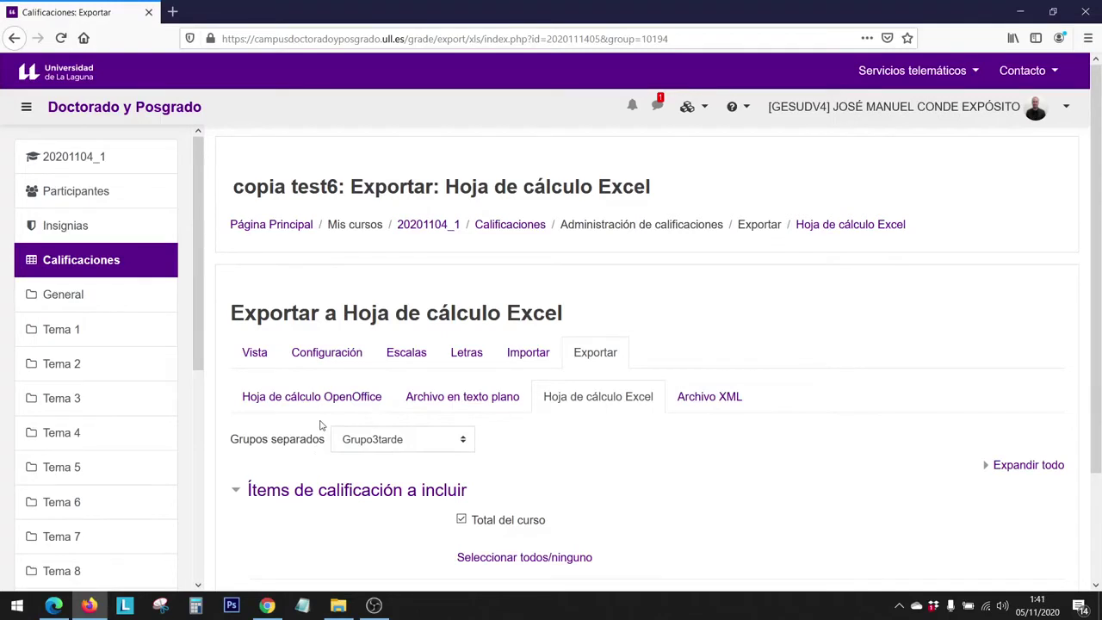
pyautogui.click(76, 191)
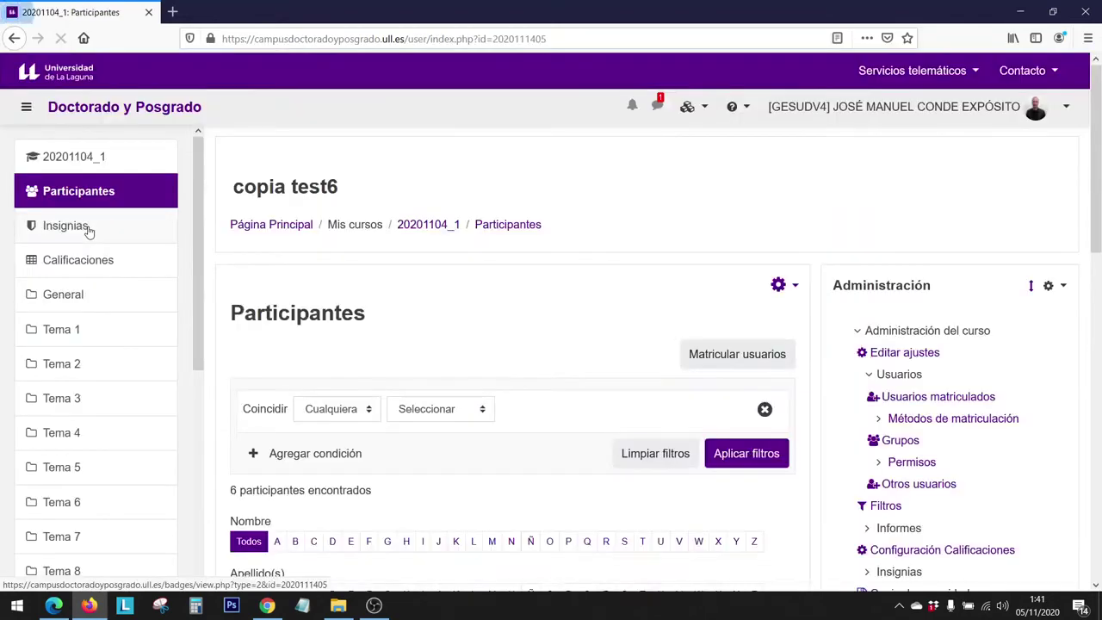
pyautogui.click(913, 355)
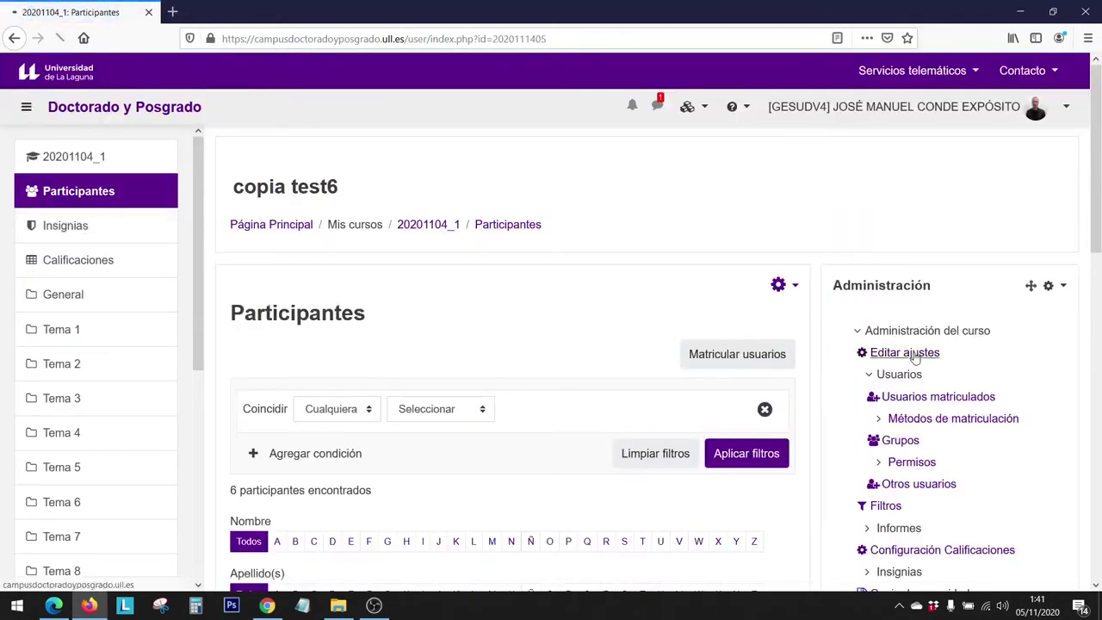
pyautogui.scroll(-15, 439, 451)
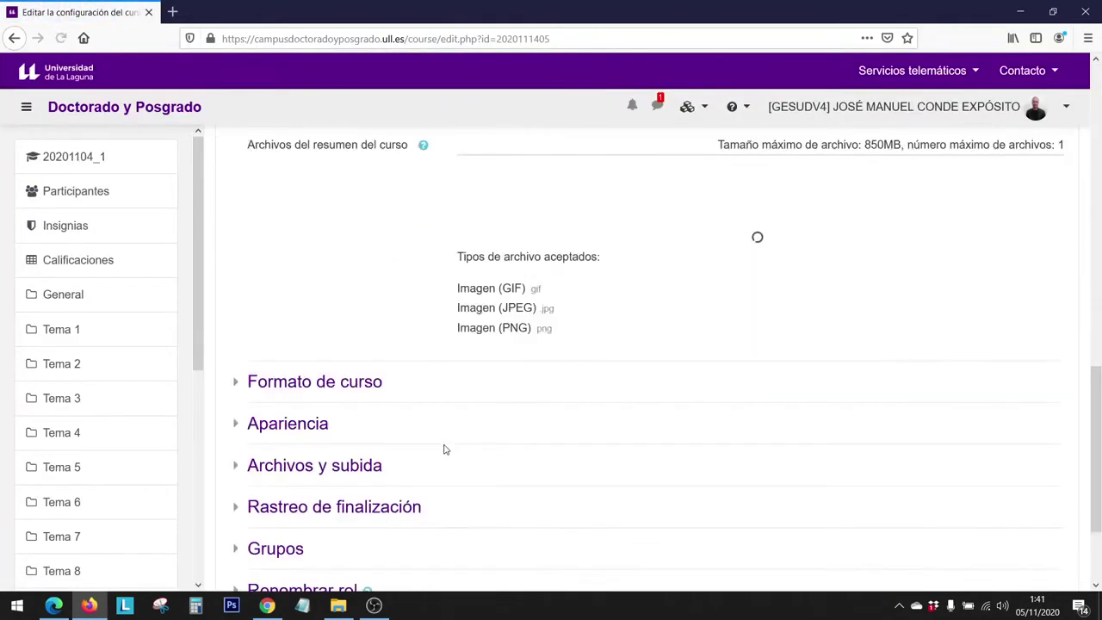
pyautogui.click(276, 484)
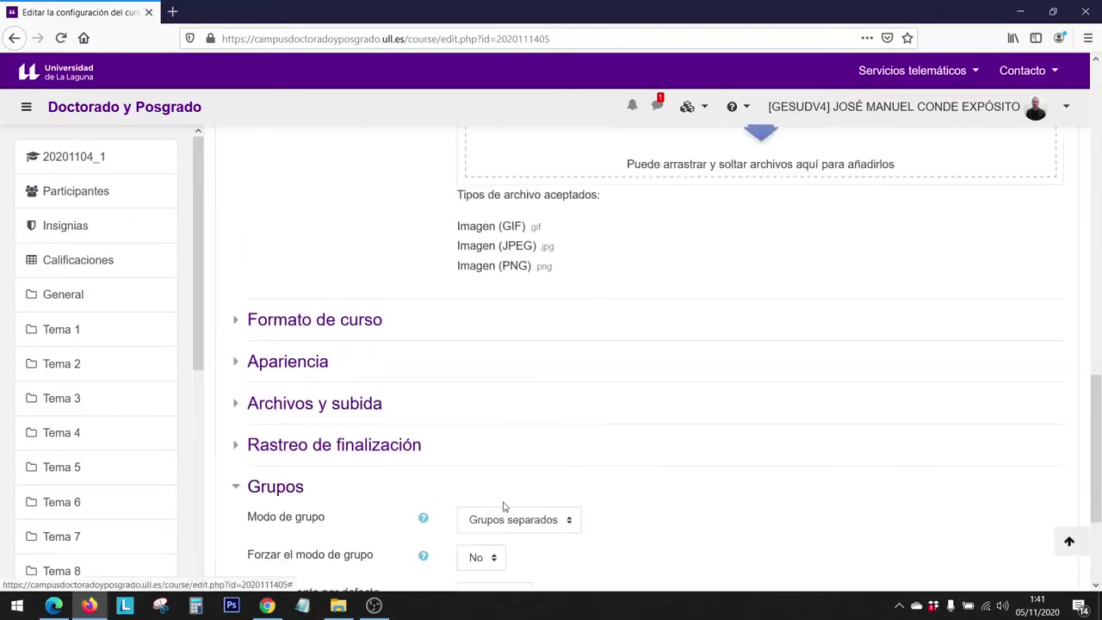
pyautogui.scroll(-2, 504, 504)
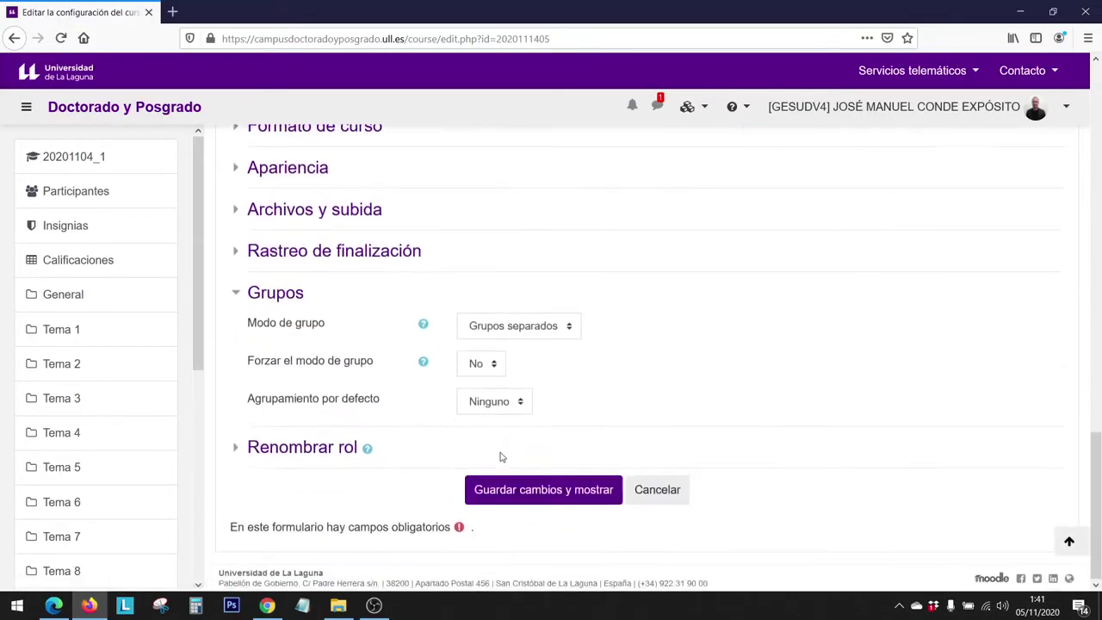
pyautogui.click(520, 327)
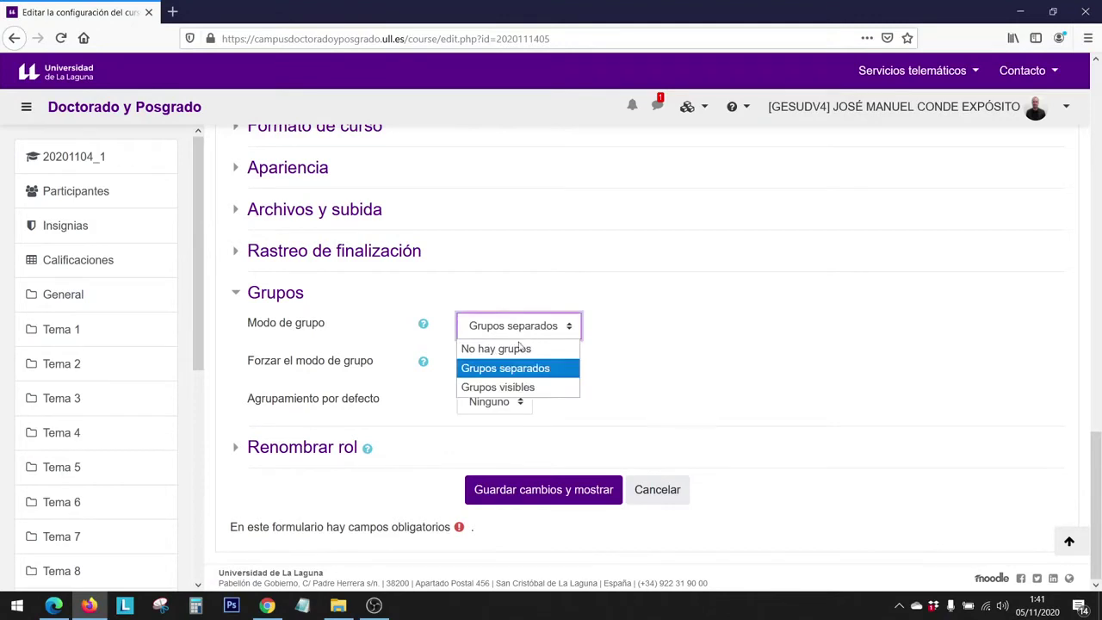
pyautogui.click(537, 389)
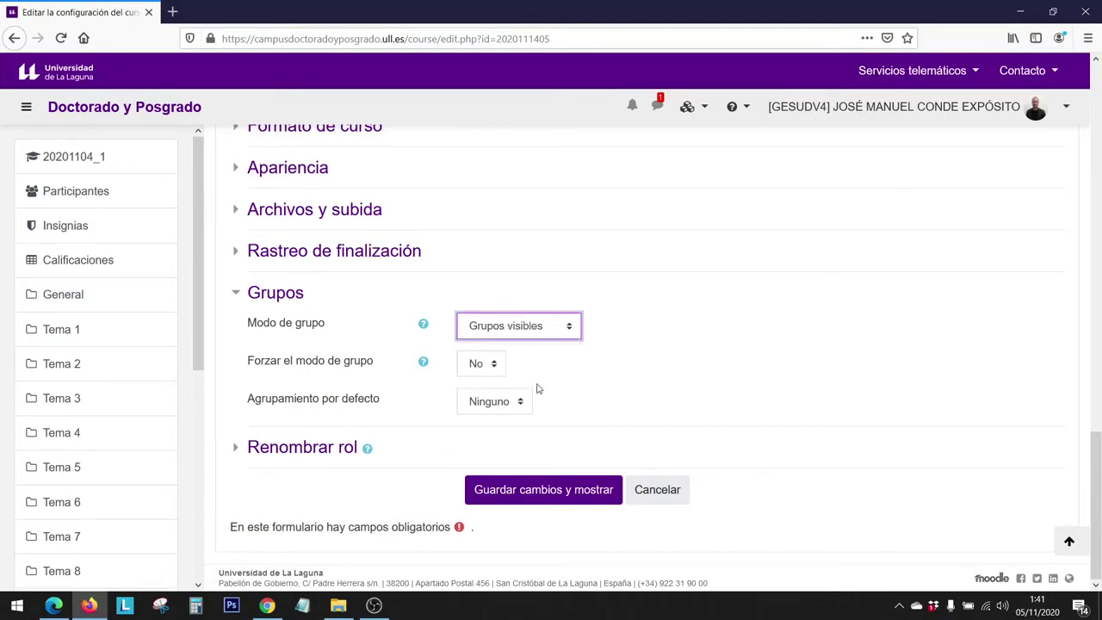
pyautogui.click(534, 488)
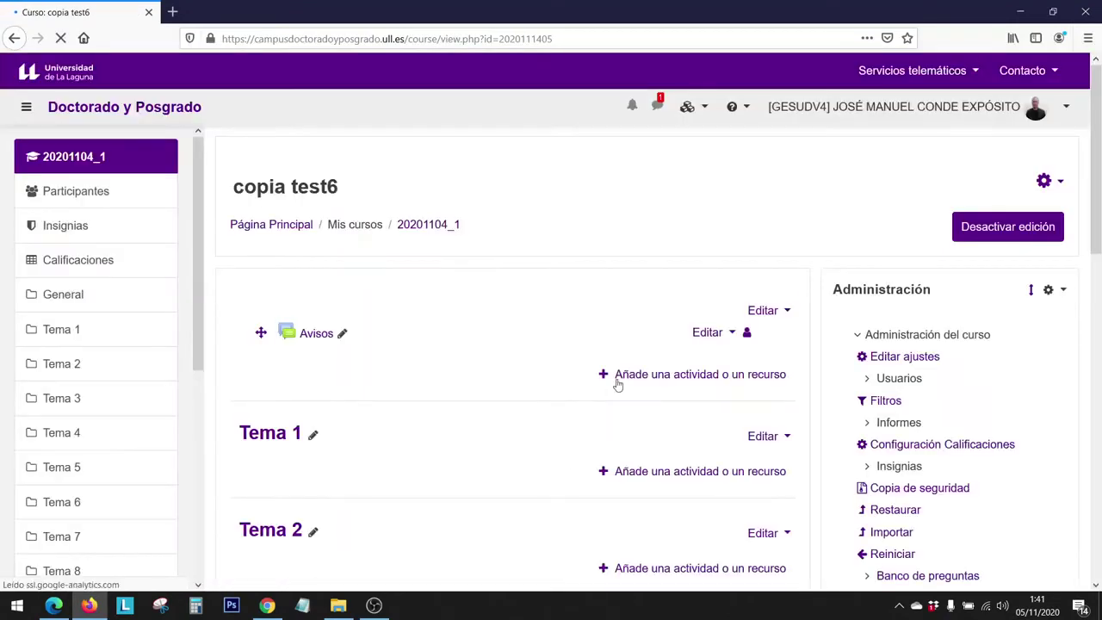
# - Start adding a Foro activity to the course's general section and open its Ajustes comunes del módulo
pyautogui.click(652, 382)
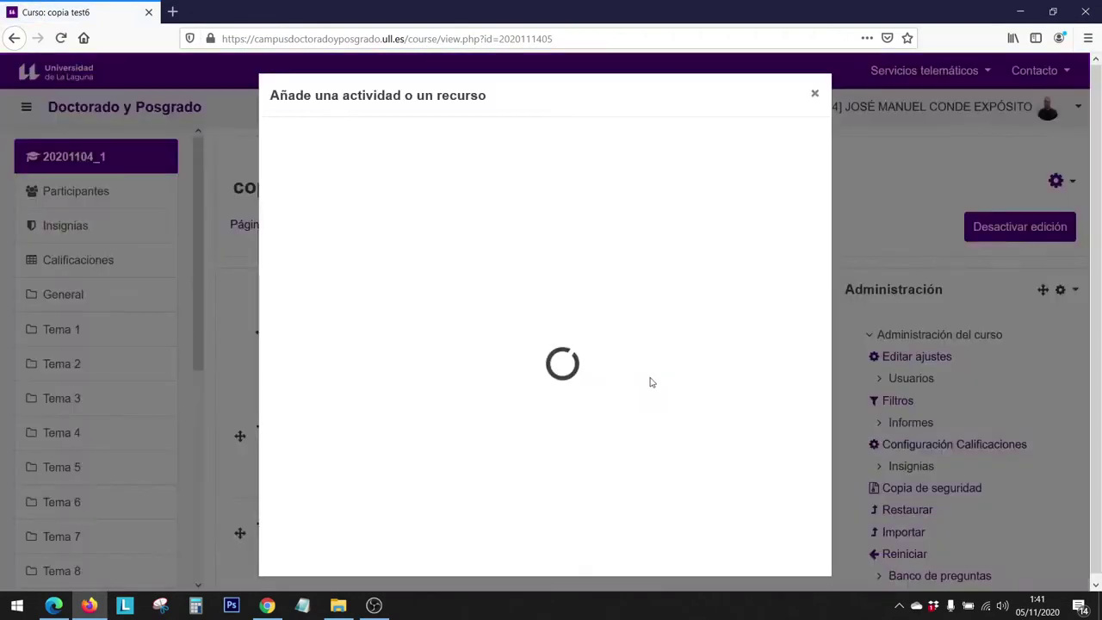
pyautogui.click(366, 189)
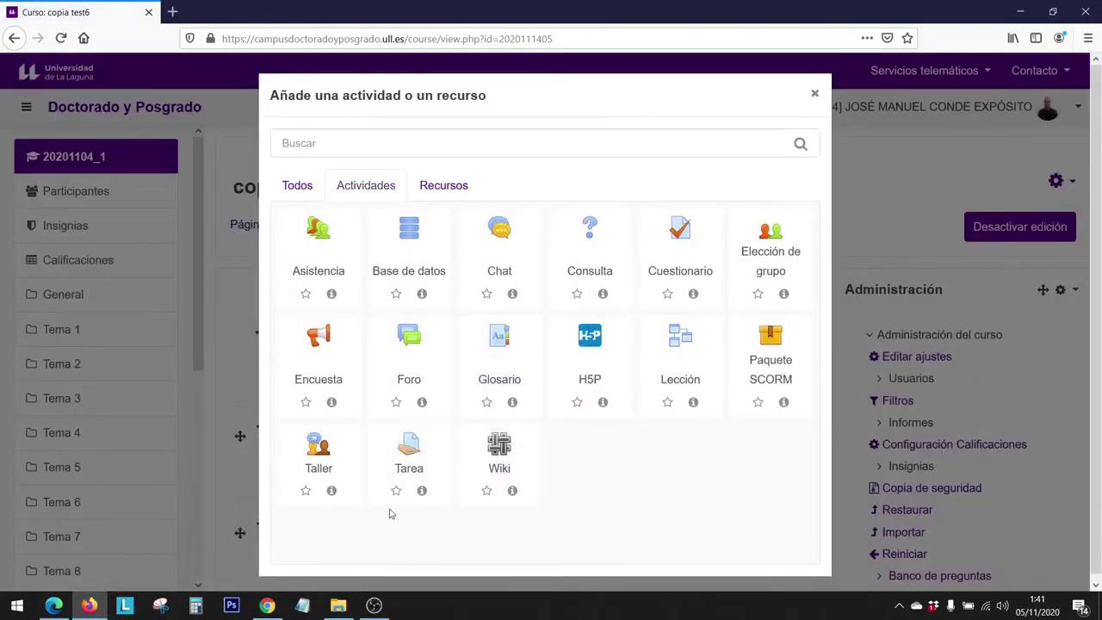
pyautogui.click(396, 361)
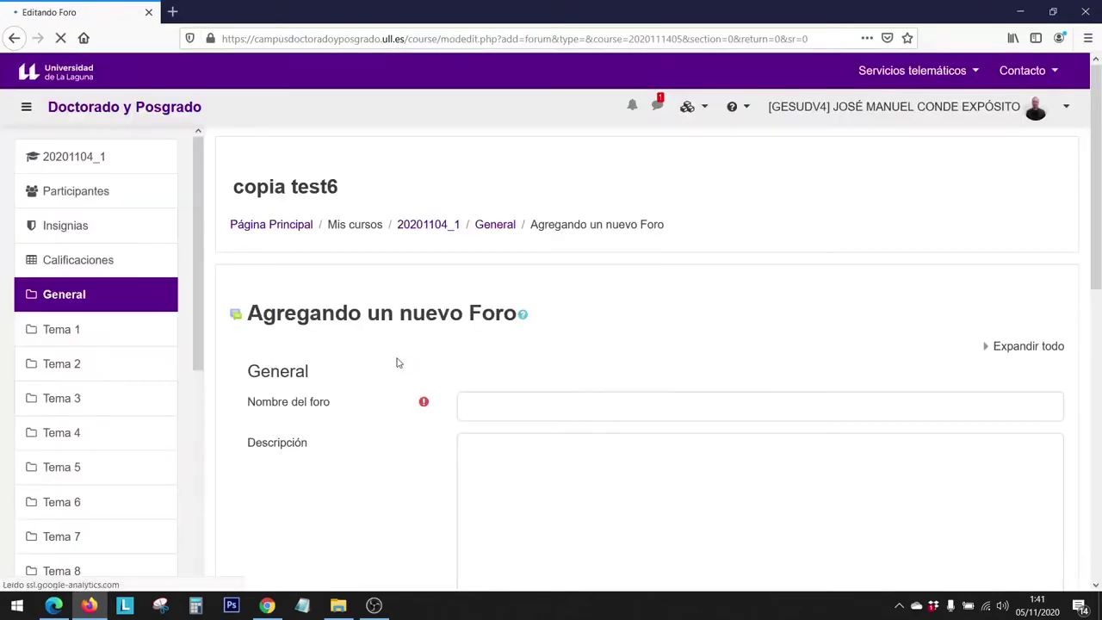
pyautogui.scroll(-10, 743, 353)
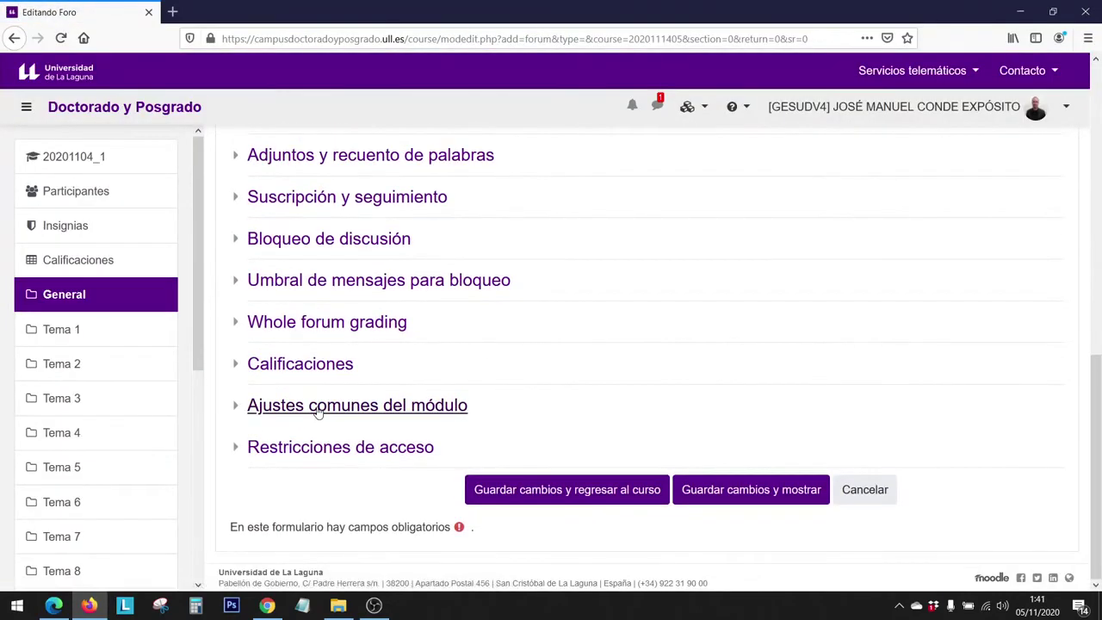
pyautogui.click(318, 411)
pyautogui.scroll(-3, 539, 390)
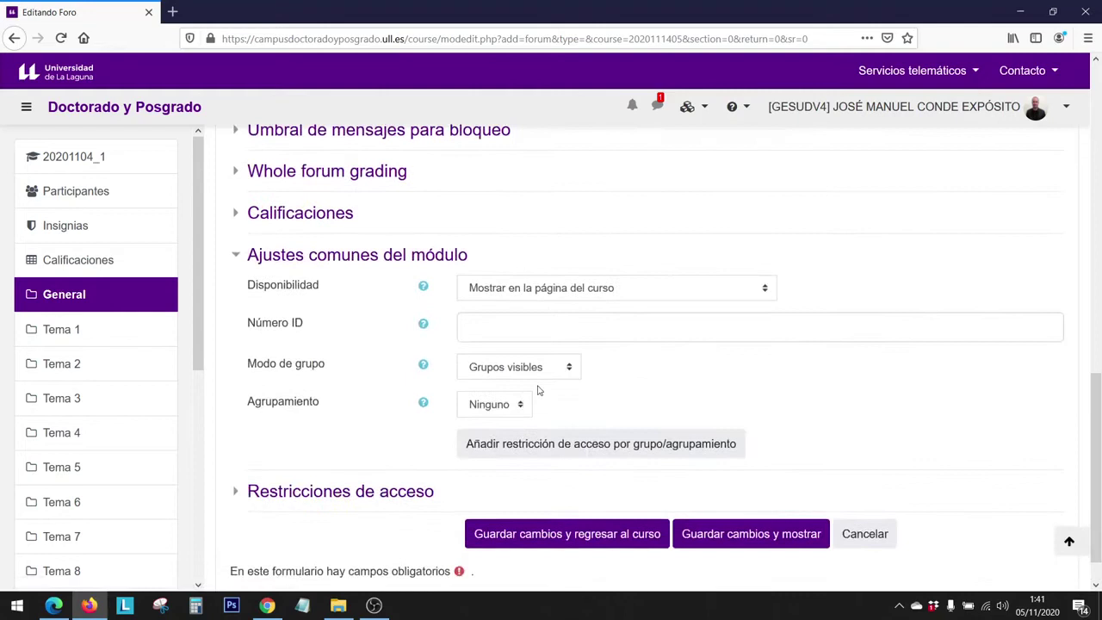
# - Review the new forum's Modo de grupo options and return to the course page without saving the forum
pyautogui.click(471, 370)
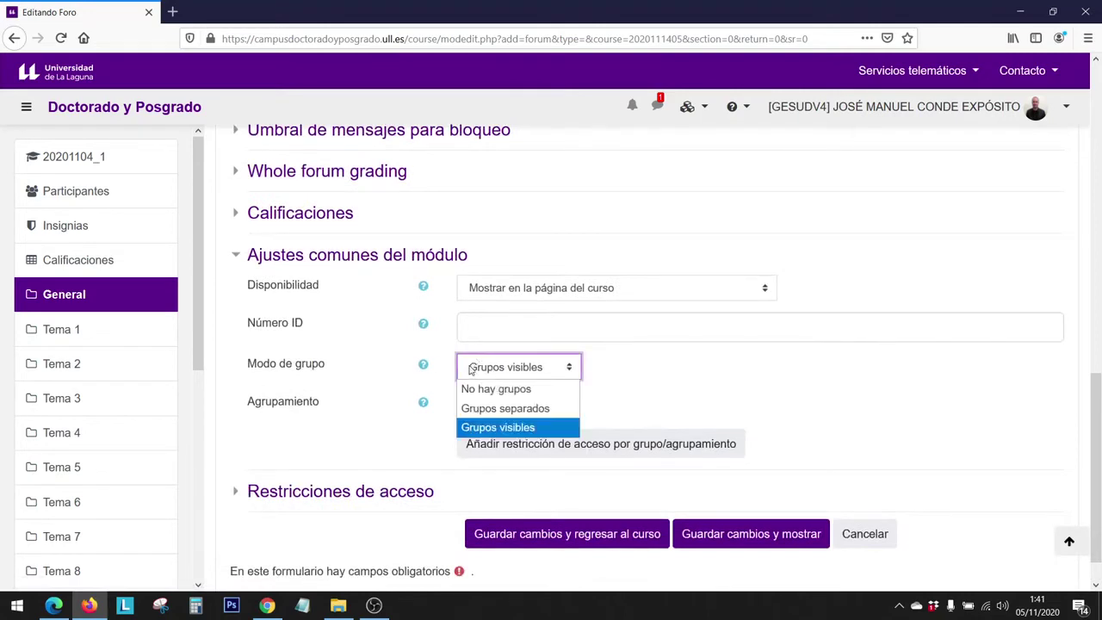
pyautogui.click(645, 401)
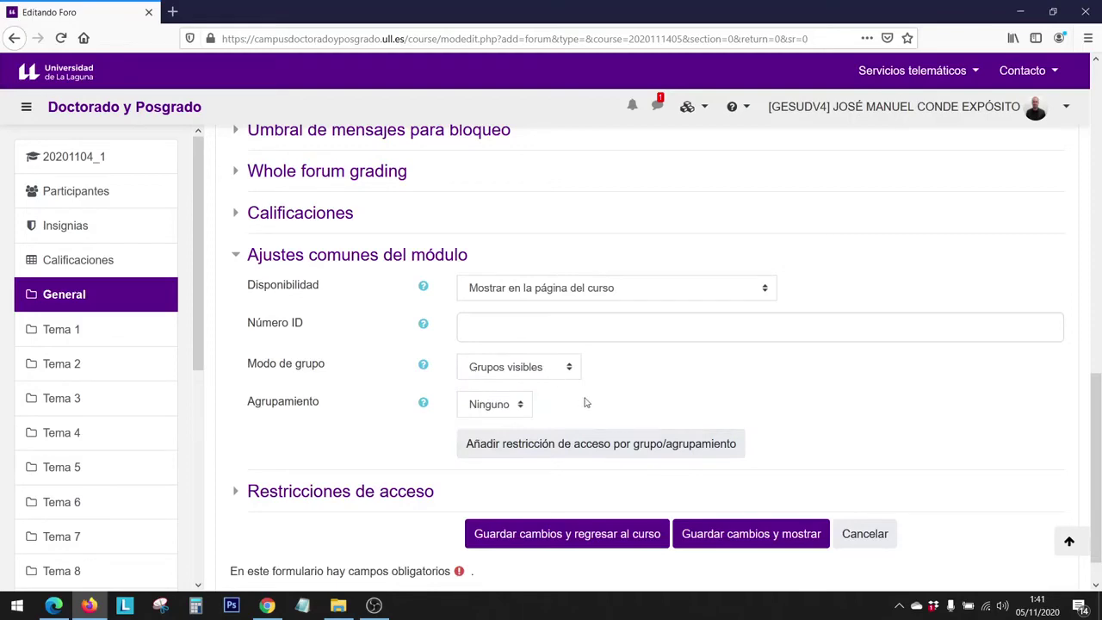
pyautogui.scroll(6, 585, 403)
pyautogui.scroll(-5, 471, 380)
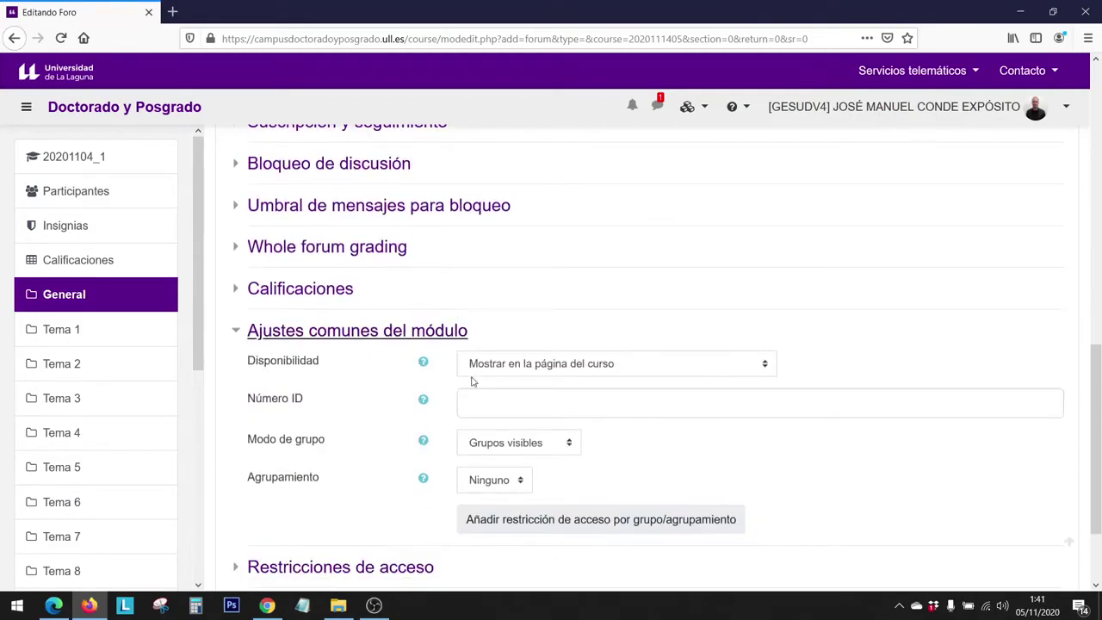
pyautogui.click(517, 442)
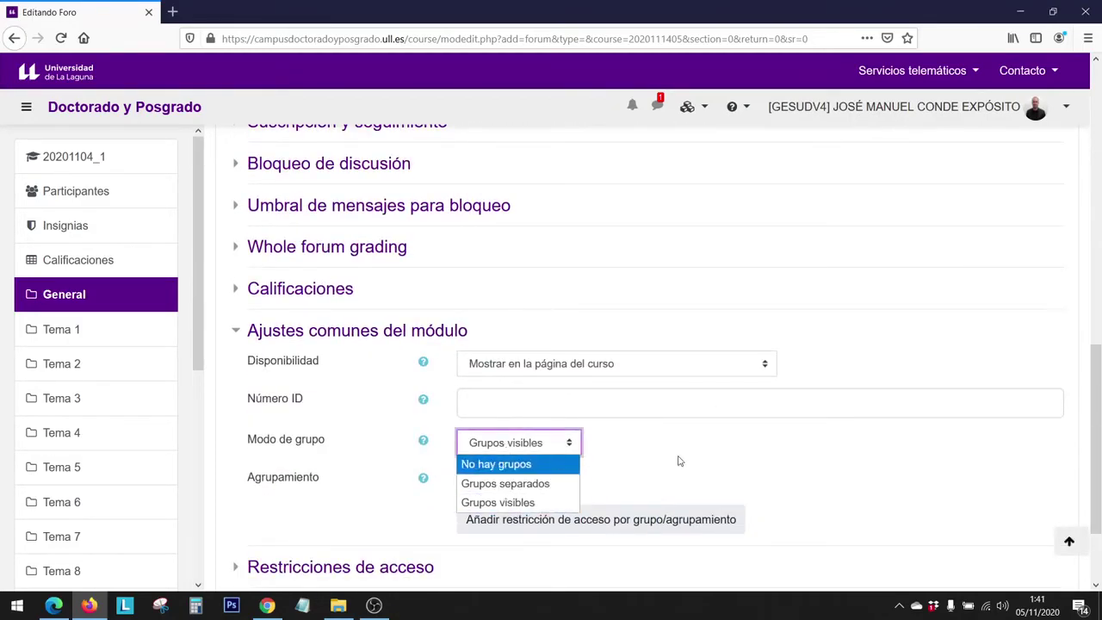
pyautogui.click(703, 453)
pyautogui.scroll(-3, 686, 453)
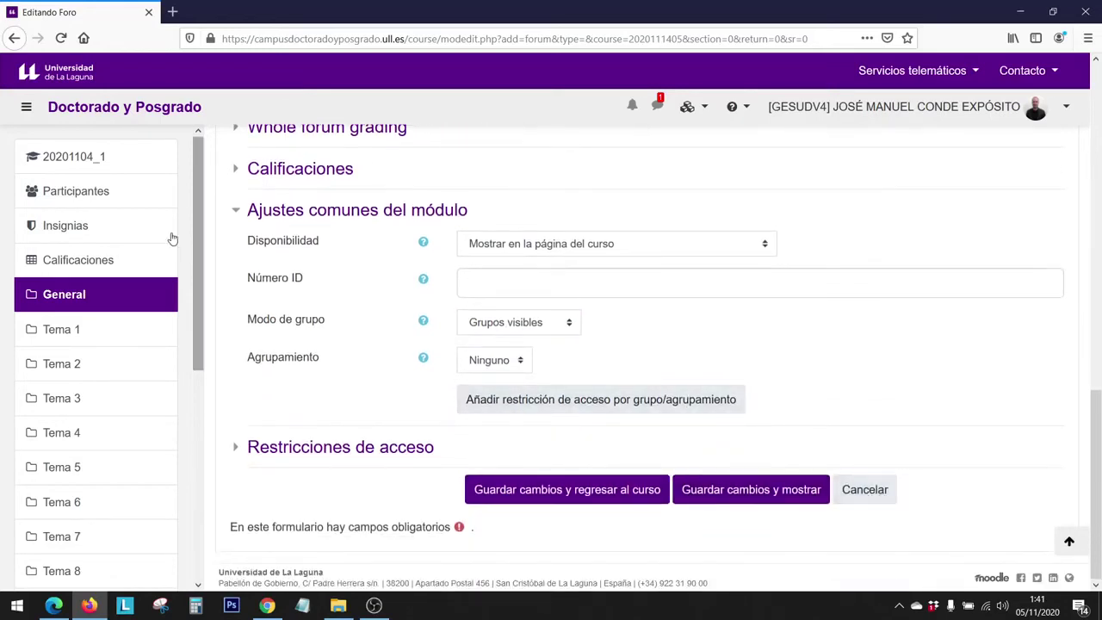
pyautogui.click(84, 162)
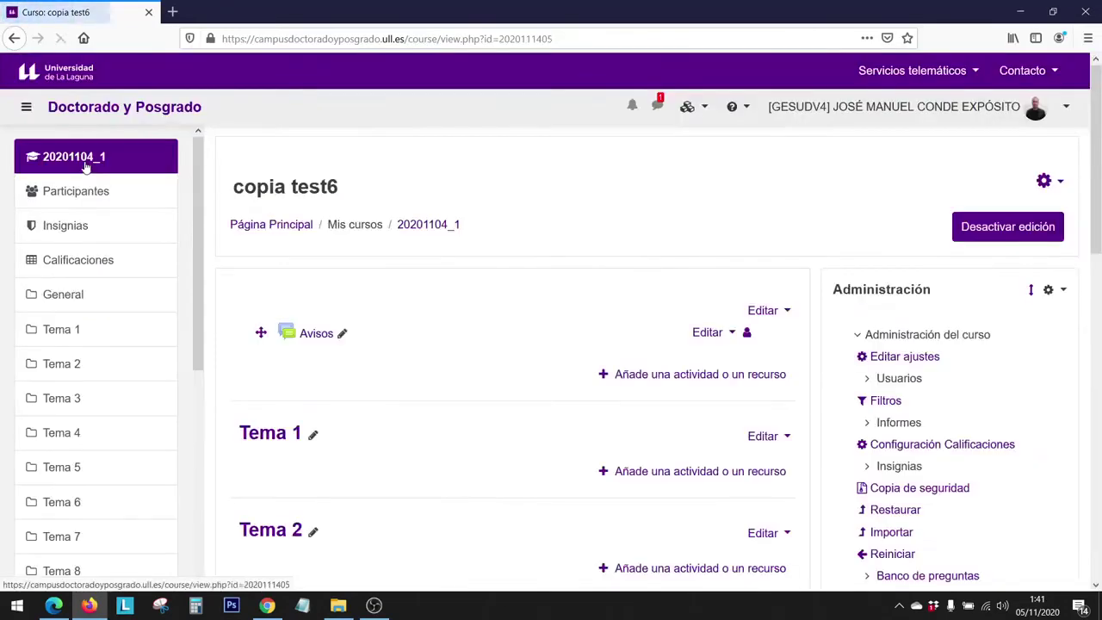
# - Review the activity types that can be added to the course's general section and close the chooser
pyautogui.click(648, 382)
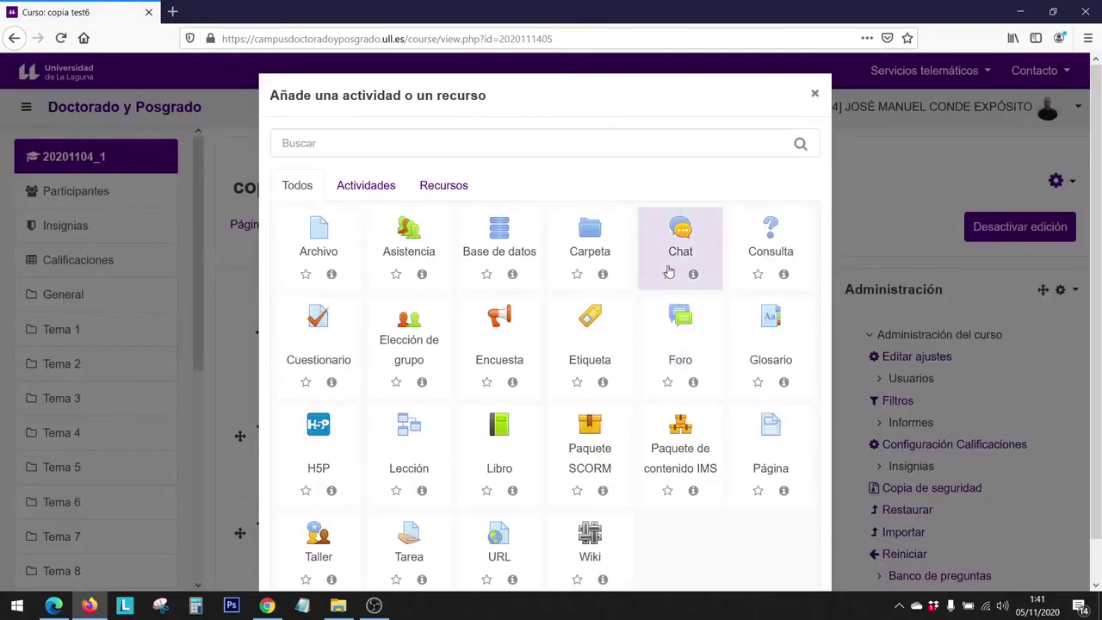
pyautogui.click(375, 191)
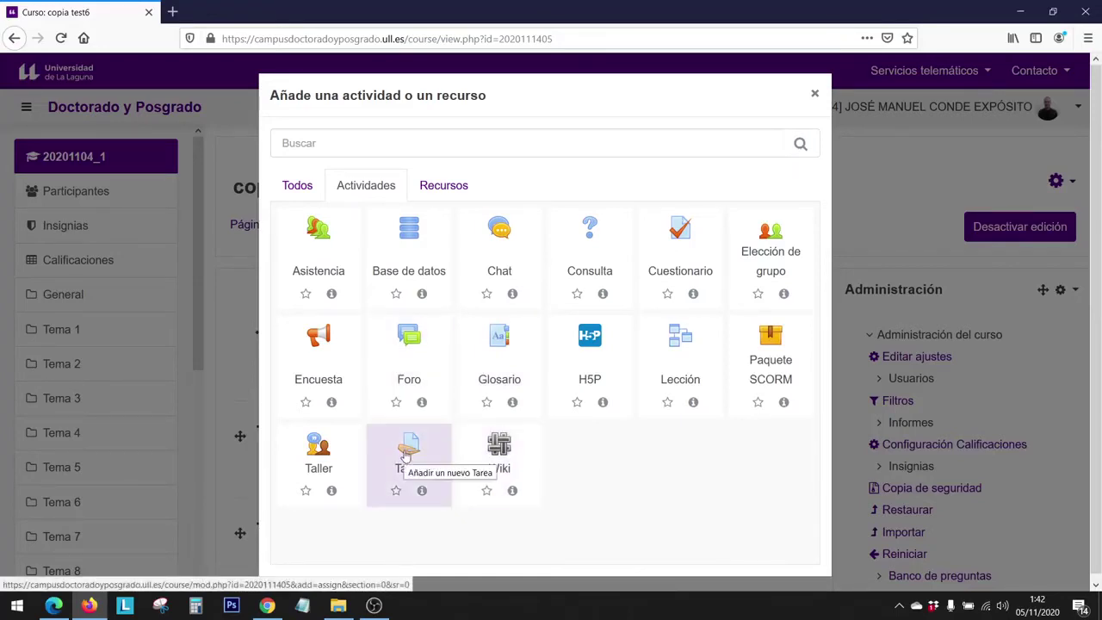
pyautogui.click(814, 93)
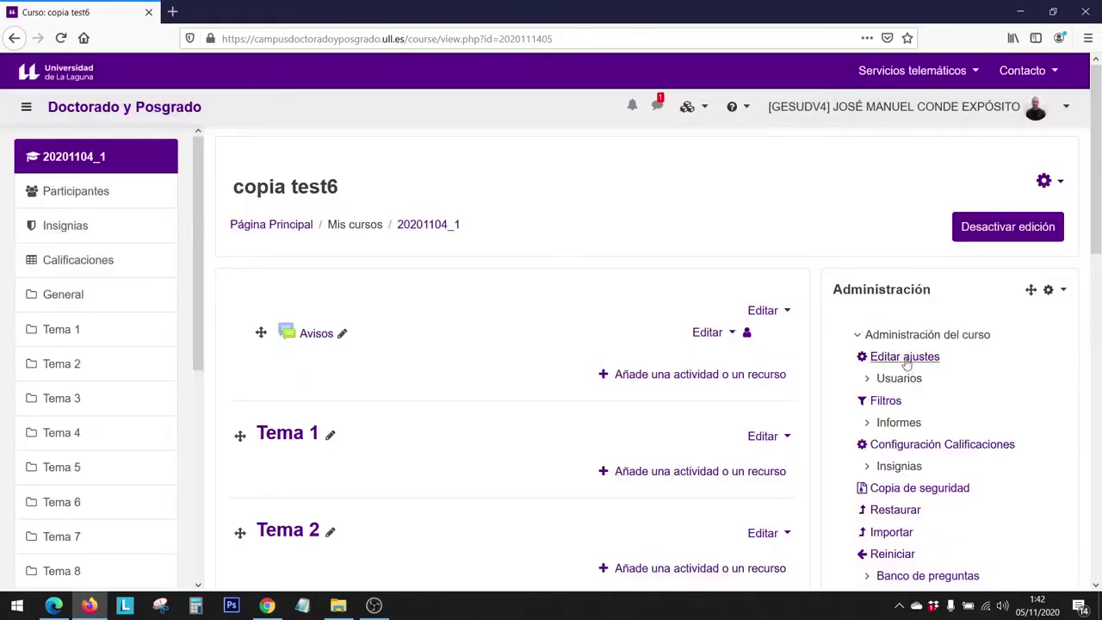
# - Open the Grupos section of the course settings and review Forzar el modo de grupo and the Modo de grupo options
pyautogui.click(905, 365)
pyautogui.scroll(-5, 543, 315)
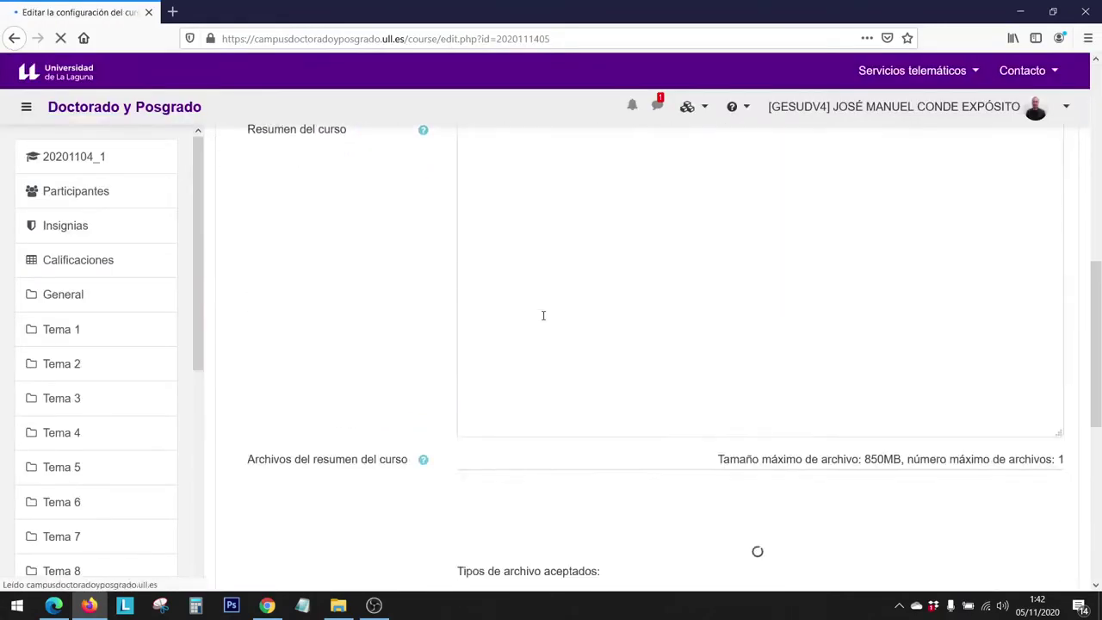
pyautogui.scroll(-5, 543, 315)
pyautogui.click(273, 405)
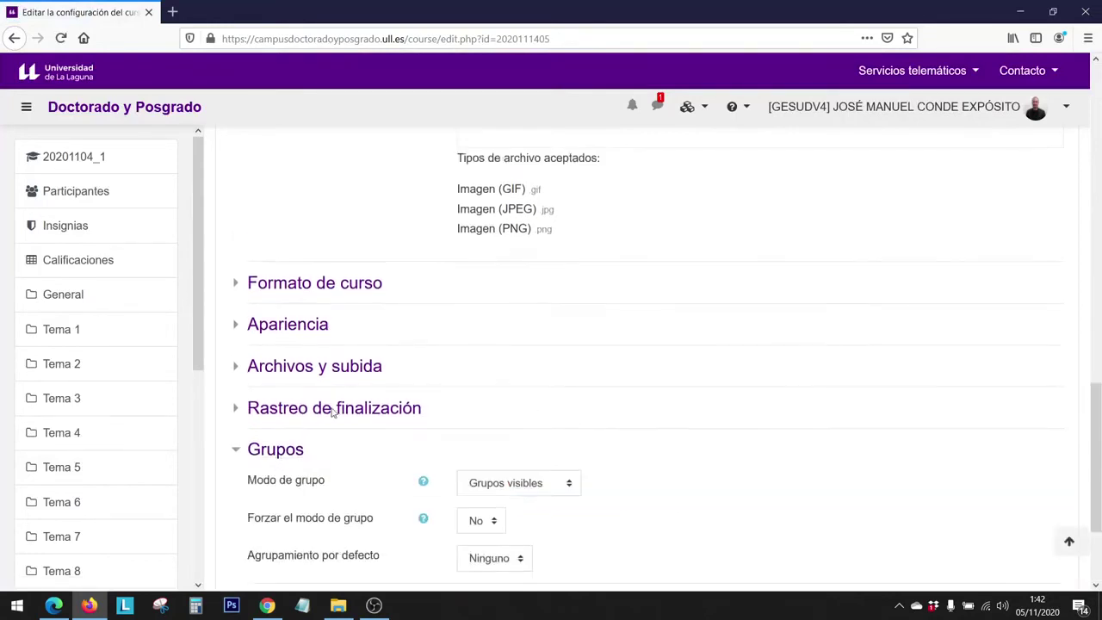
pyautogui.scroll(-3, 332, 412)
pyautogui.moveTo(261, 361); pyautogui.dragTo(361, 363)
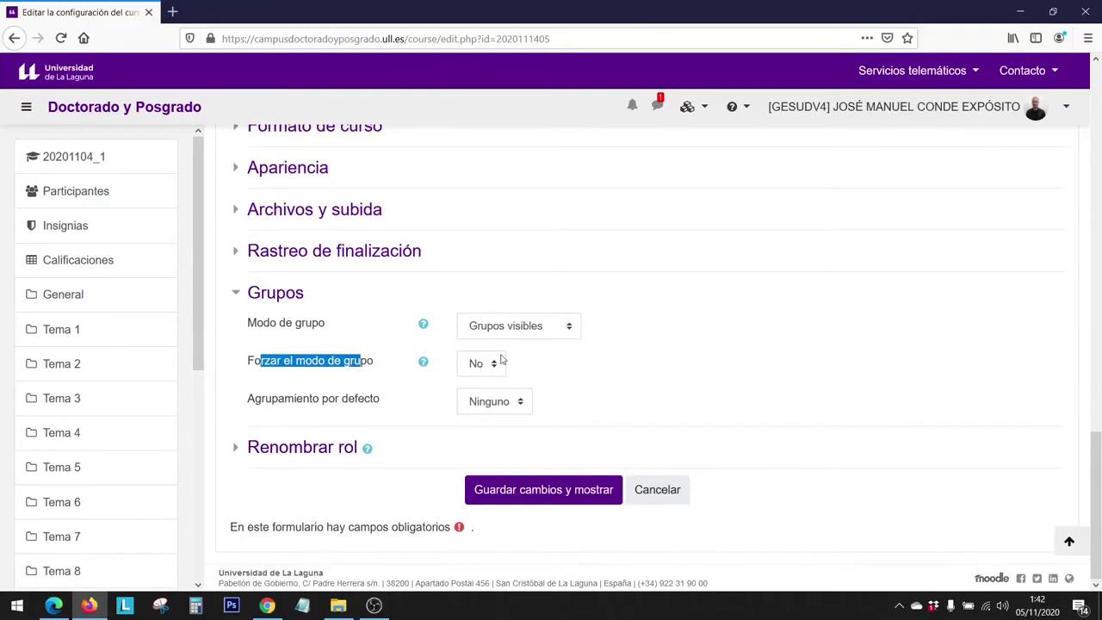
pyautogui.click(531, 331)
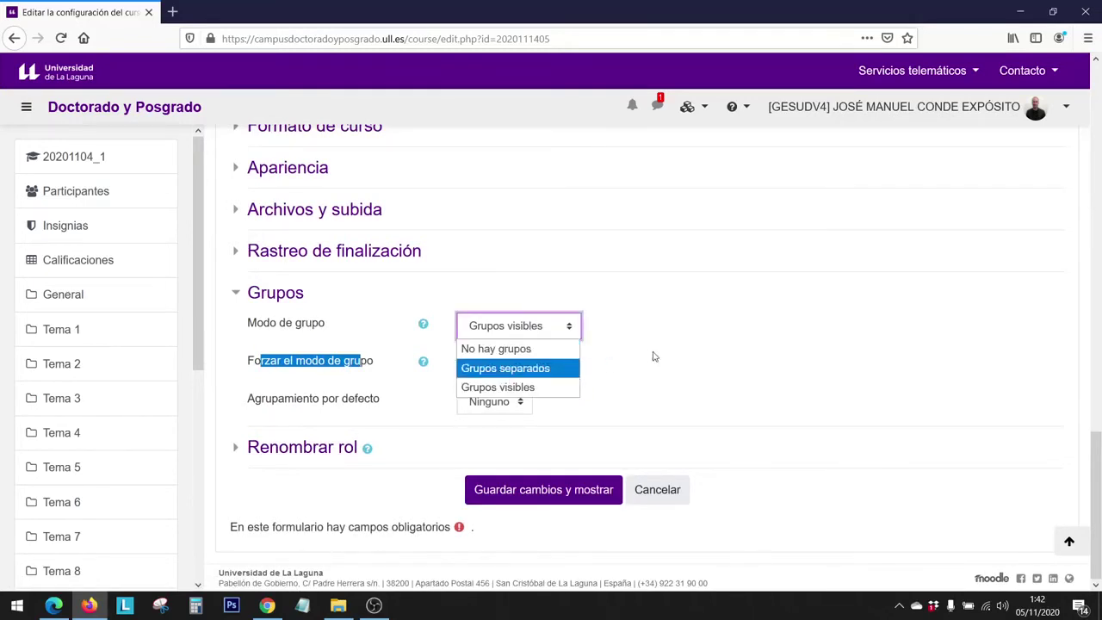
pyautogui.click(654, 357)
# - Set Forzar el modo de grupo to Sí, and return it to No
pyautogui.click(482, 365)
pyautogui.click(470, 405)
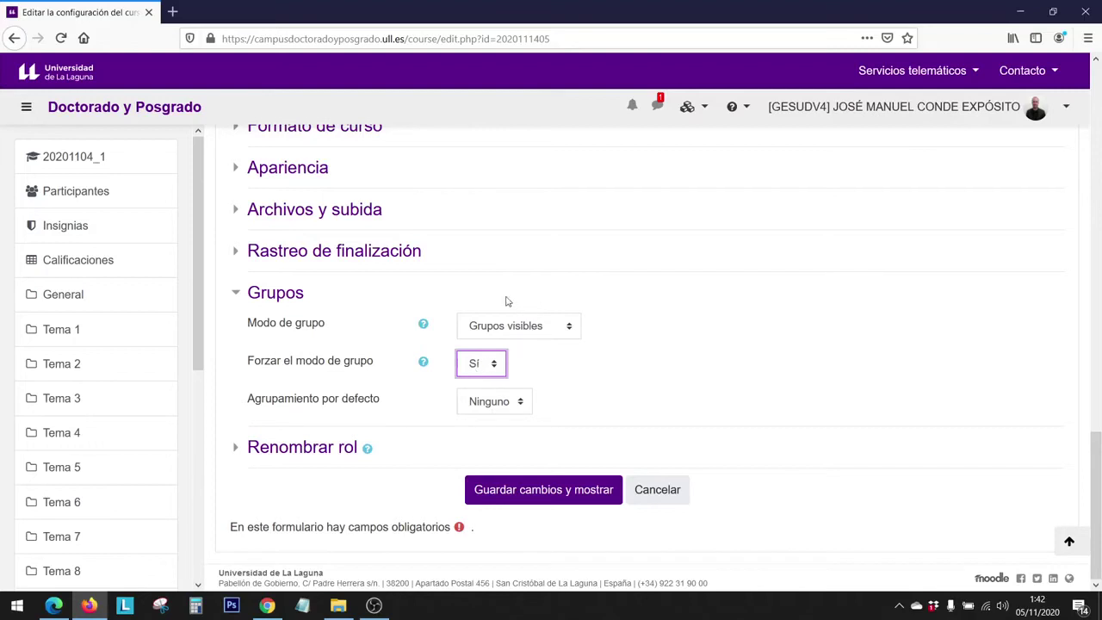
pyautogui.click(491, 364)
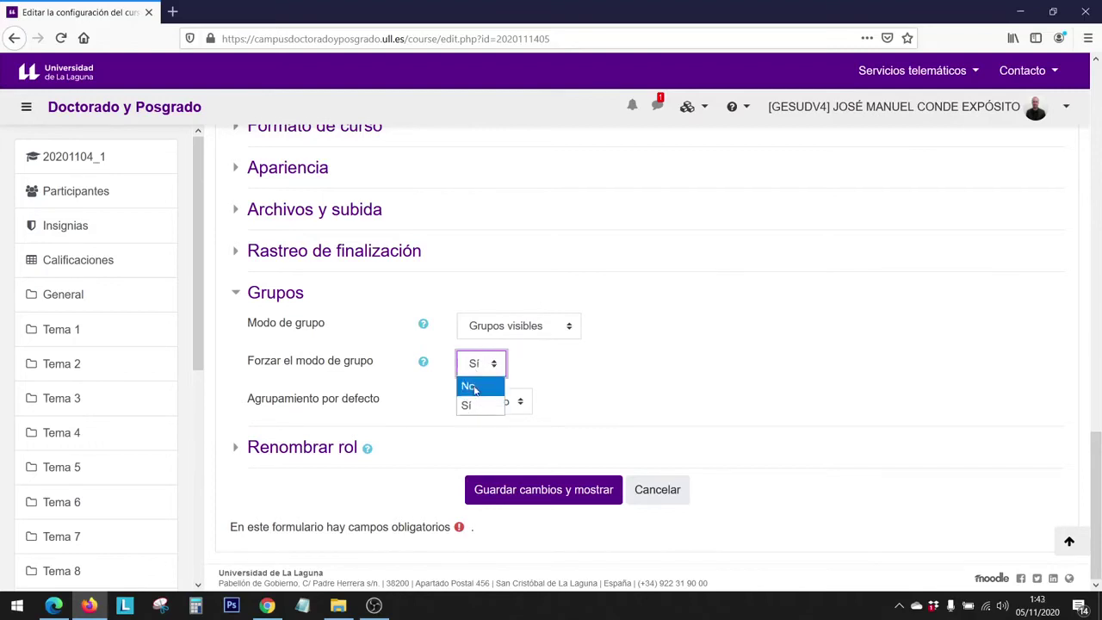
pyautogui.click(475, 387)
# - Examine the choices available for the course's Agrupamiento por defecto
pyautogui.moveTo(255, 399); pyautogui.dragTo(368, 399)
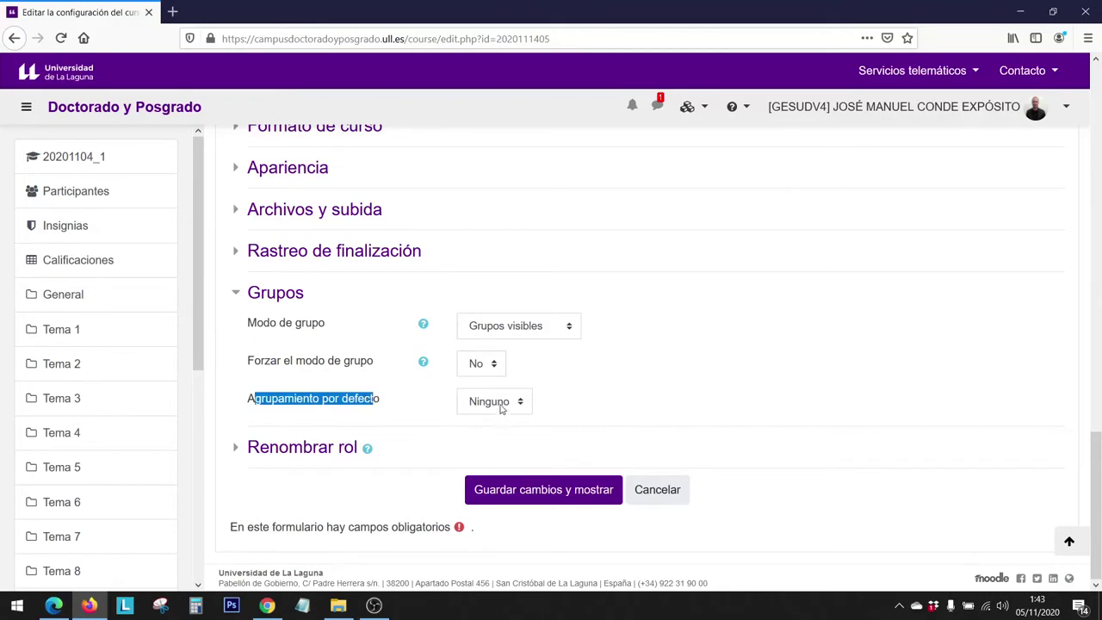
pyautogui.click(508, 401)
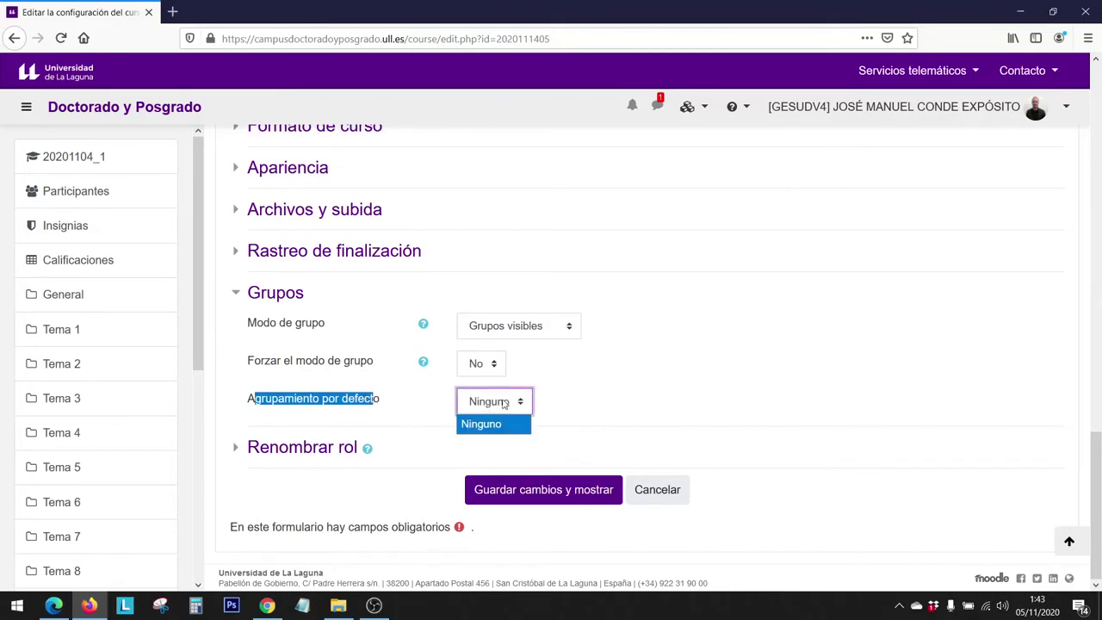
pyautogui.click(426, 421)
pyautogui.moveTo(265, 400); pyautogui.dragTo(374, 409)
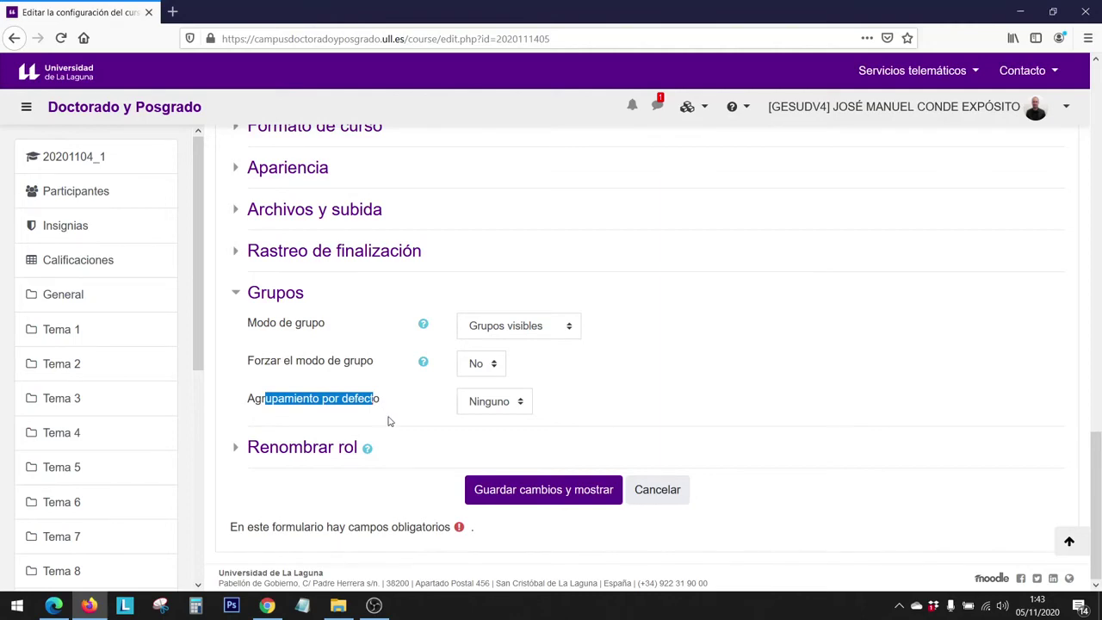
# - Abandon the course settings without saving and return to the course page
pyautogui.scroll(5, 386, 421)
pyautogui.click(174, 192)
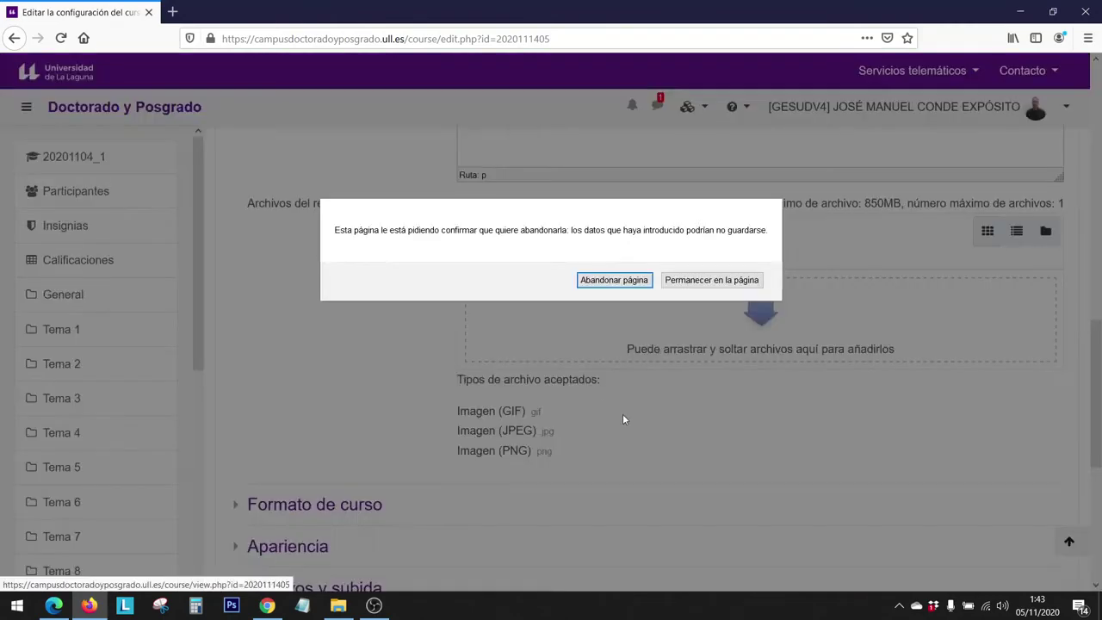
pyautogui.click(607, 282)
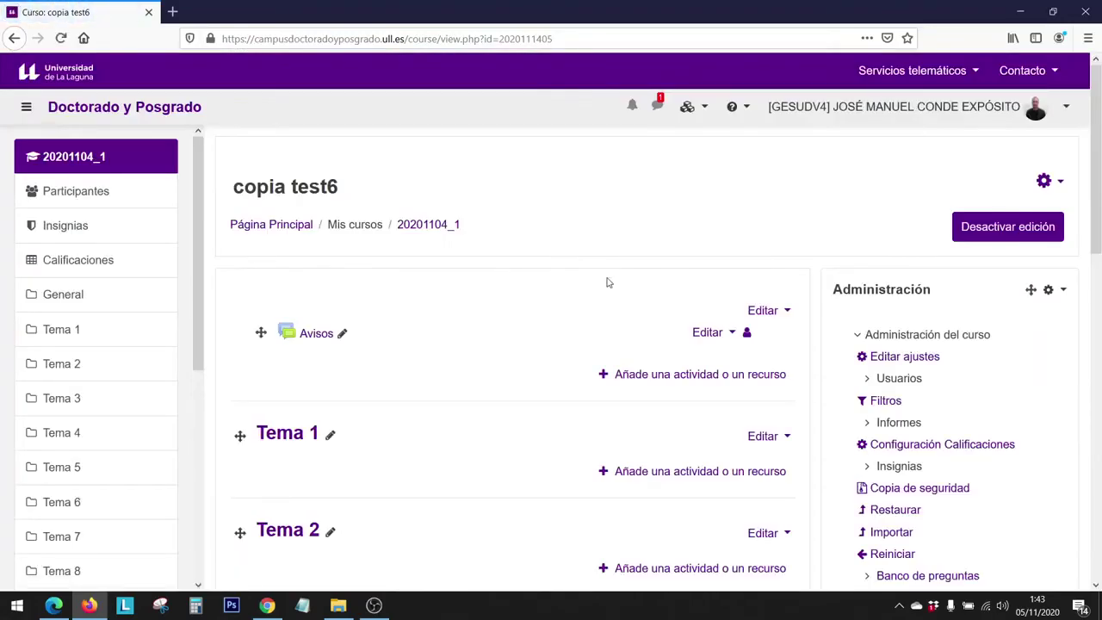
pyautogui.scroll(-2, 606, 285)
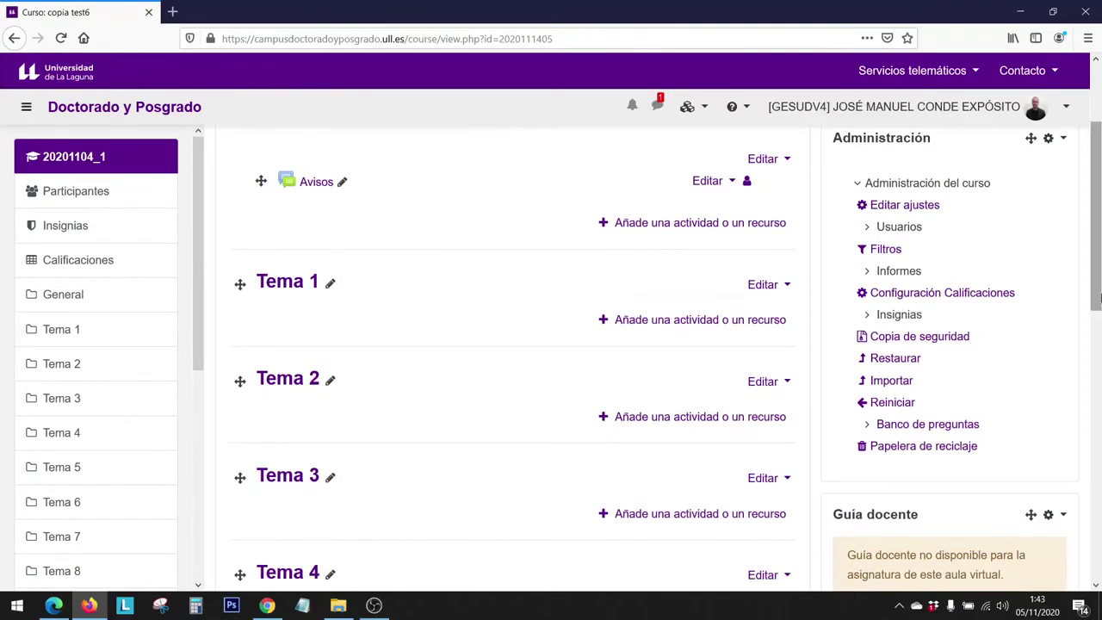
# - Review the activities and resources that can be added to Tema 1, and close the chooser without adding anything
pyautogui.click(702, 319)
pyautogui.click(368, 184)
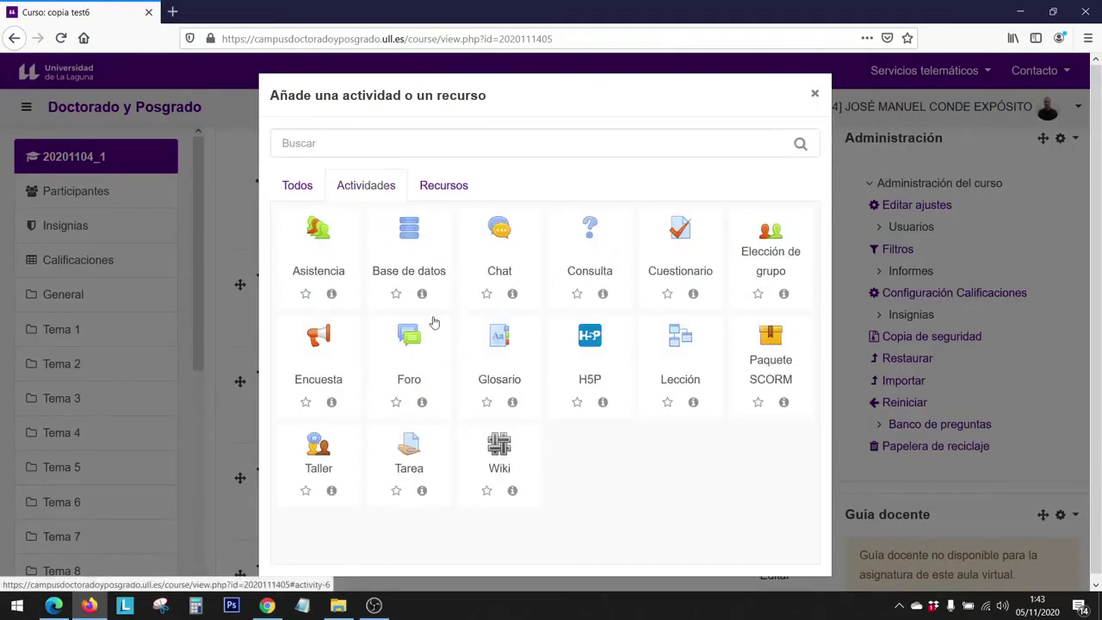
pyautogui.click(443, 185)
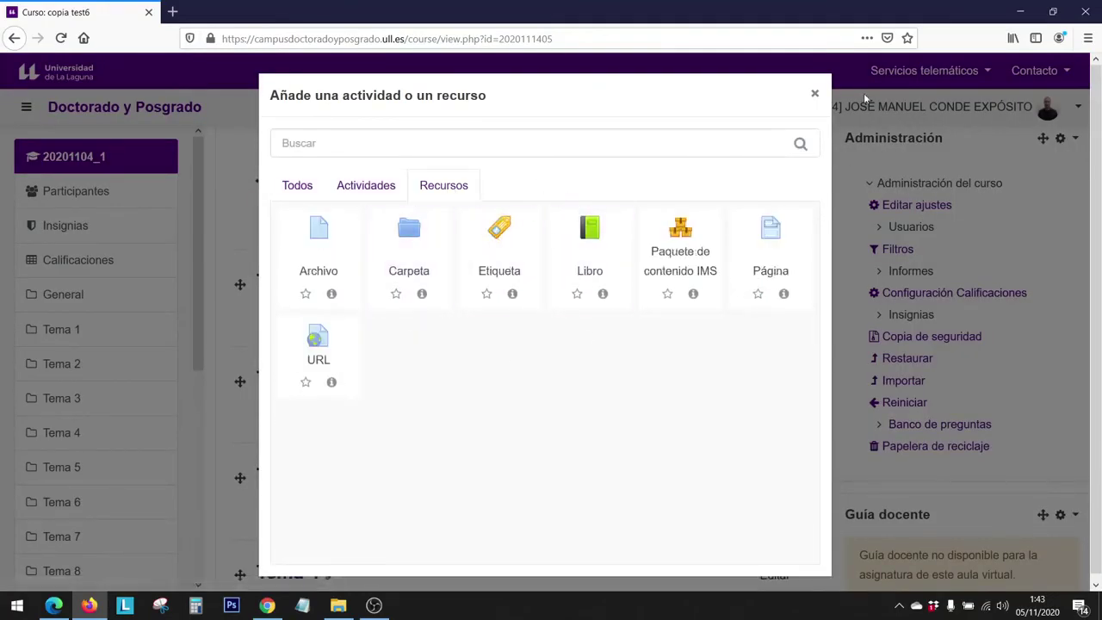
pyautogui.click(814, 93)
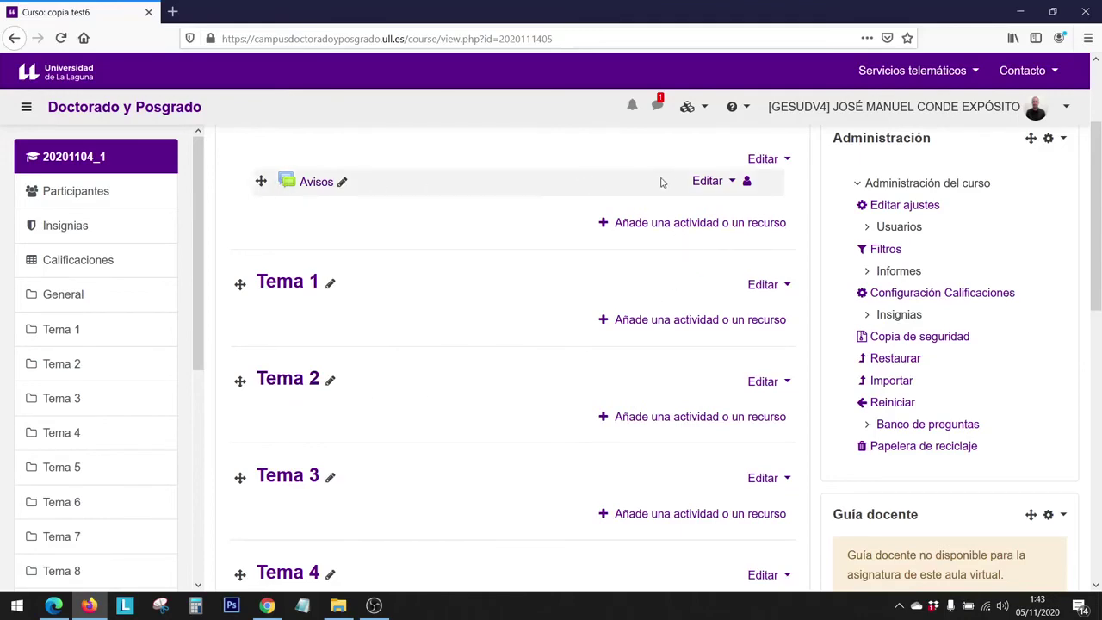
# - Open the settings of the Avisos forum and expand its Restricciones de acceso section
pyautogui.click(705, 182)
pyautogui.click(670, 211)
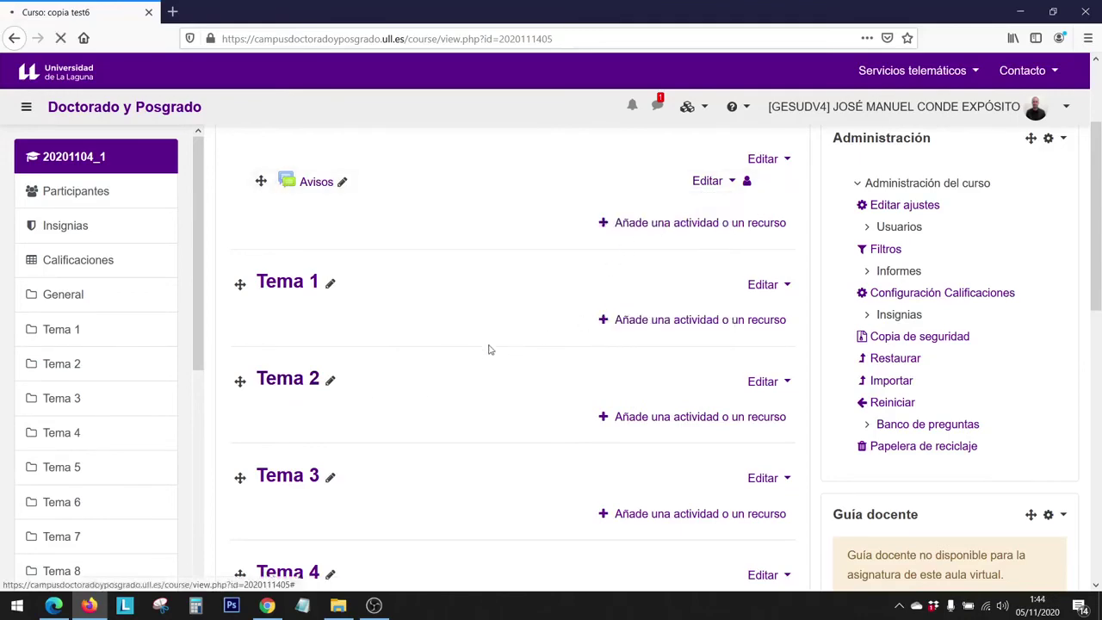
pyautogui.scroll(-5, 327, 508)
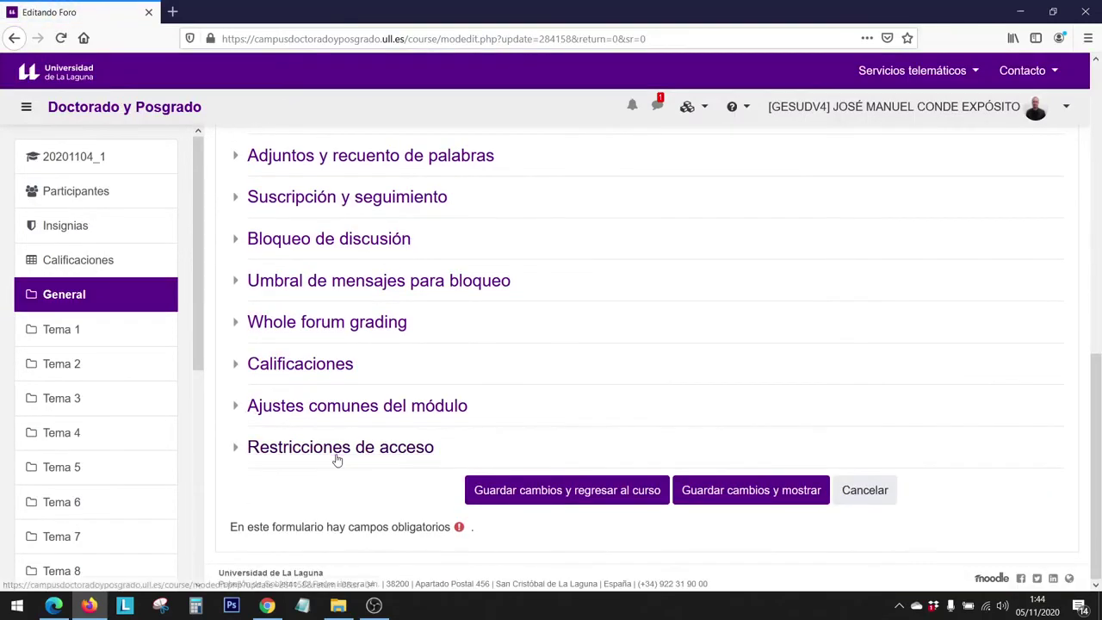
pyautogui.click(336, 450)
pyautogui.scroll(-1, 637, 402)
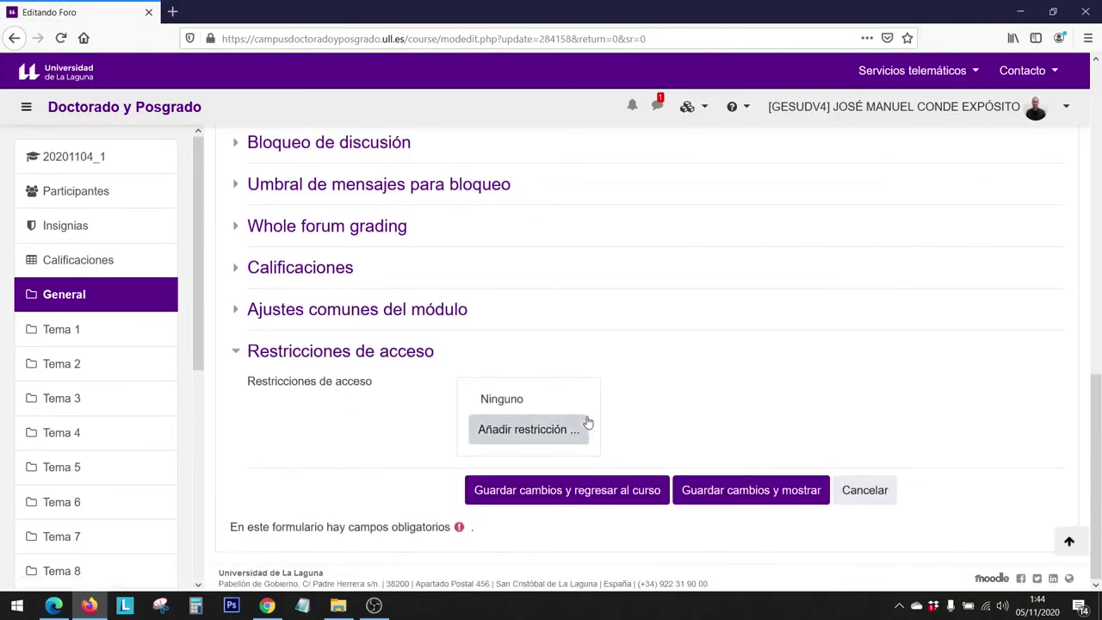
# - Add a Grupo restriction limiting the Avisos forum to Grupo2mañana, and save the changes, returning to the course
pyautogui.click(561, 430)
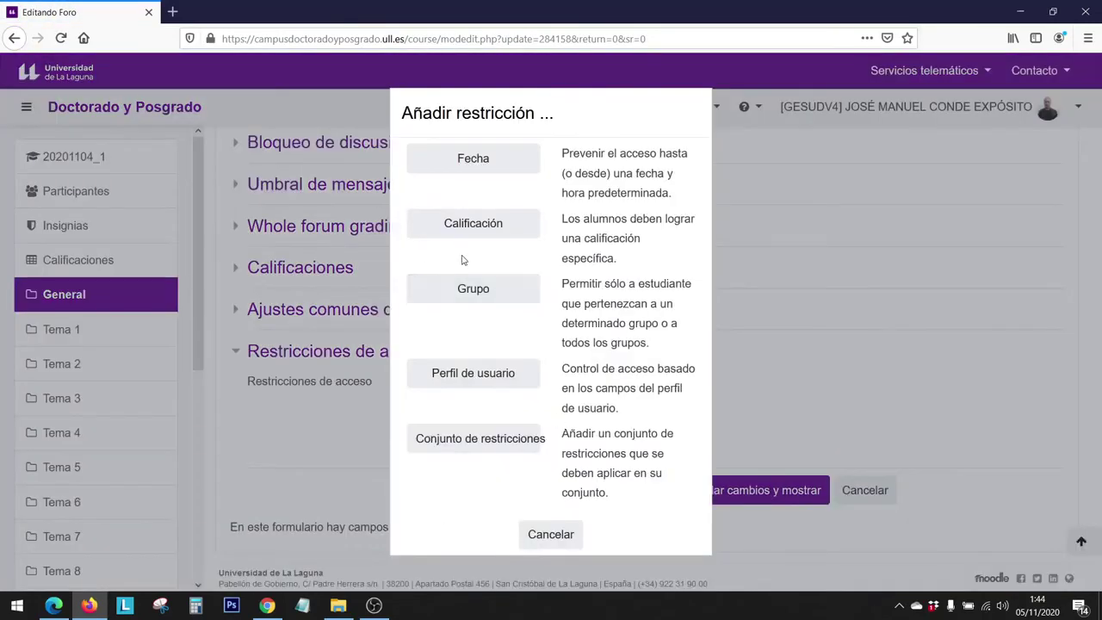
pyautogui.click(499, 290)
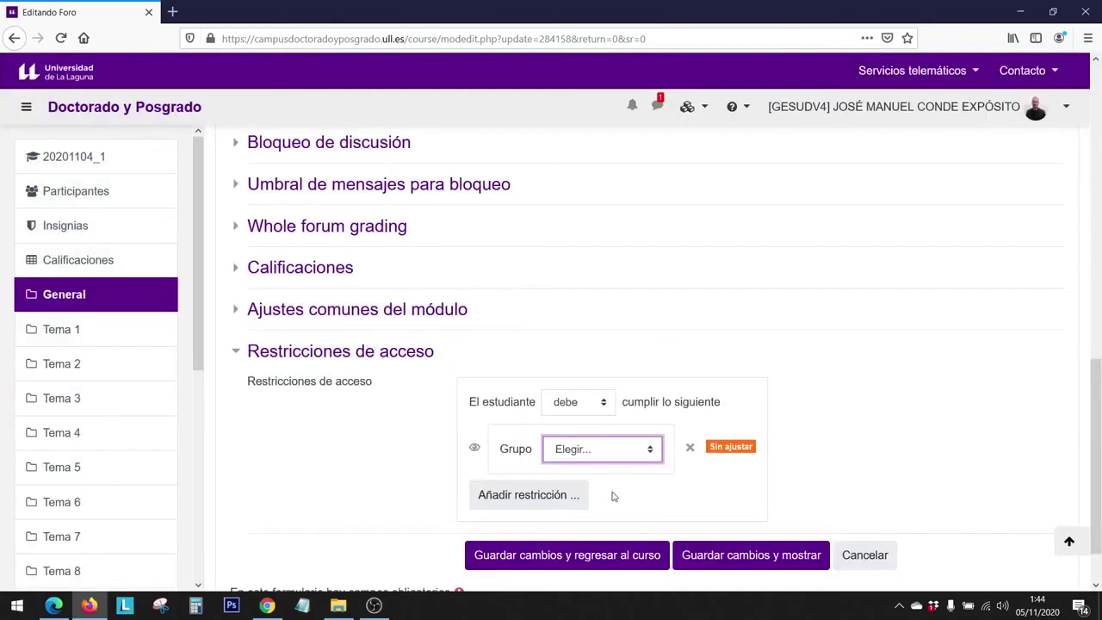
pyautogui.click(613, 457)
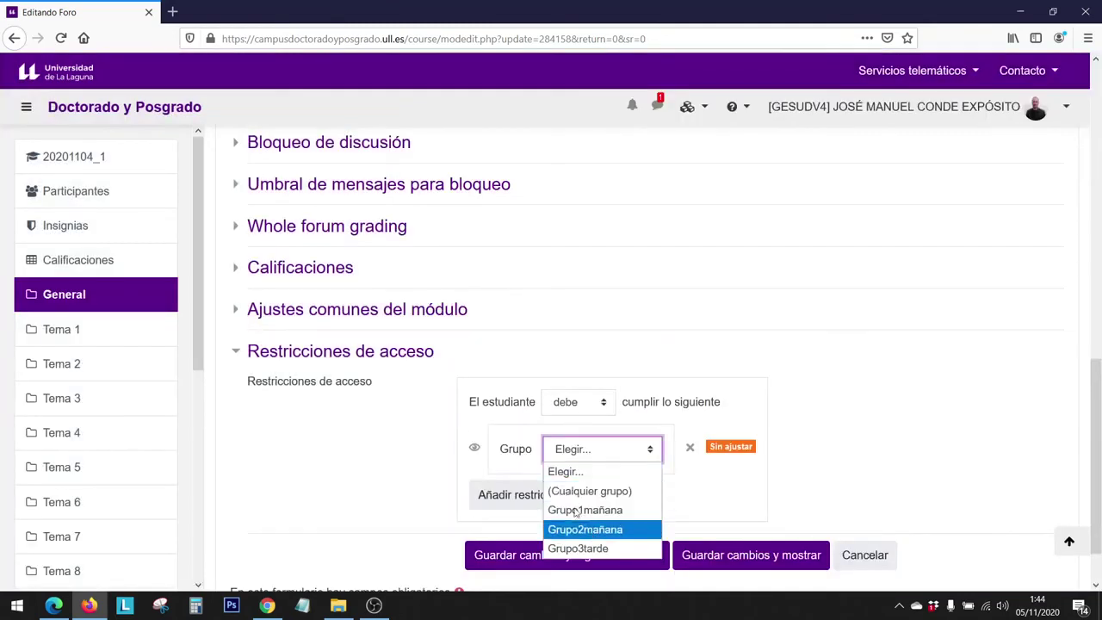
pyautogui.click(589, 530)
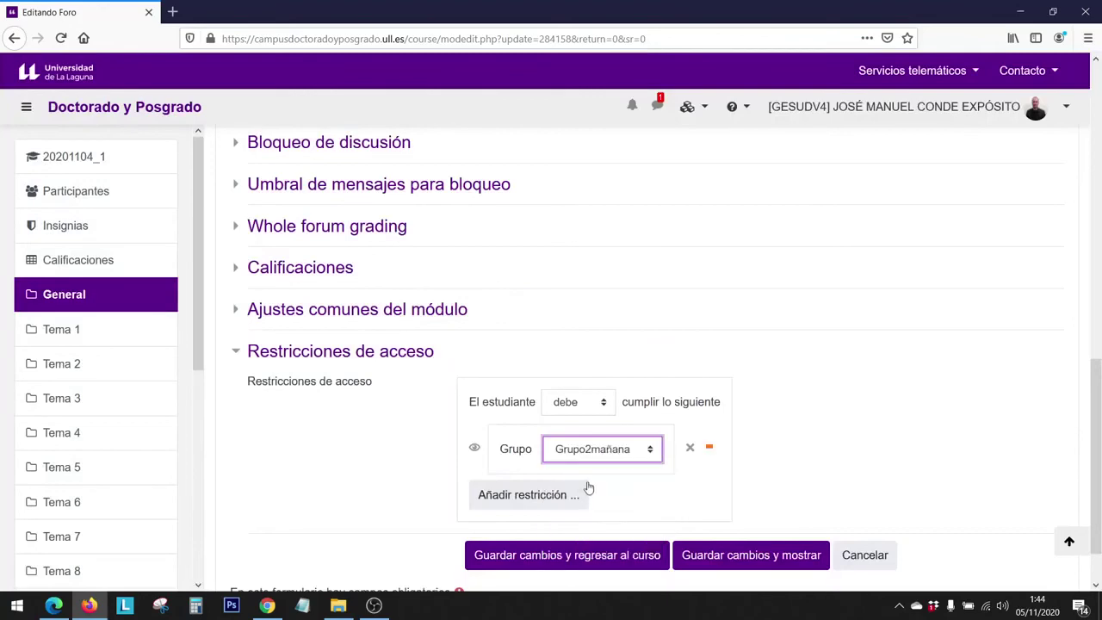
pyautogui.click(589, 555)
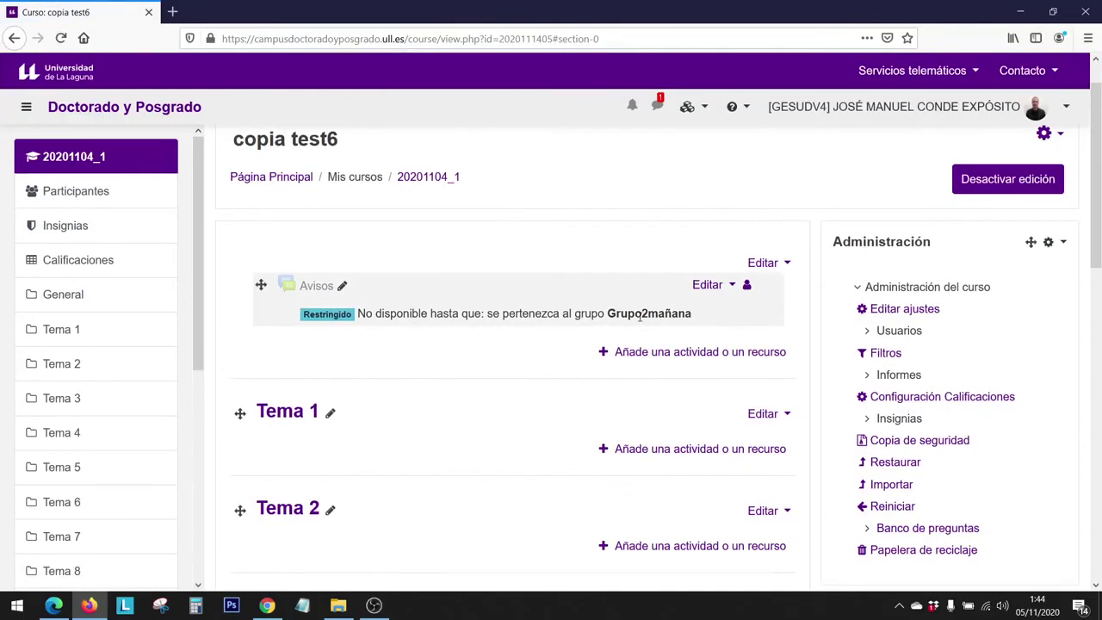
pyautogui.moveTo(627, 314); pyautogui.dragTo(667, 314)
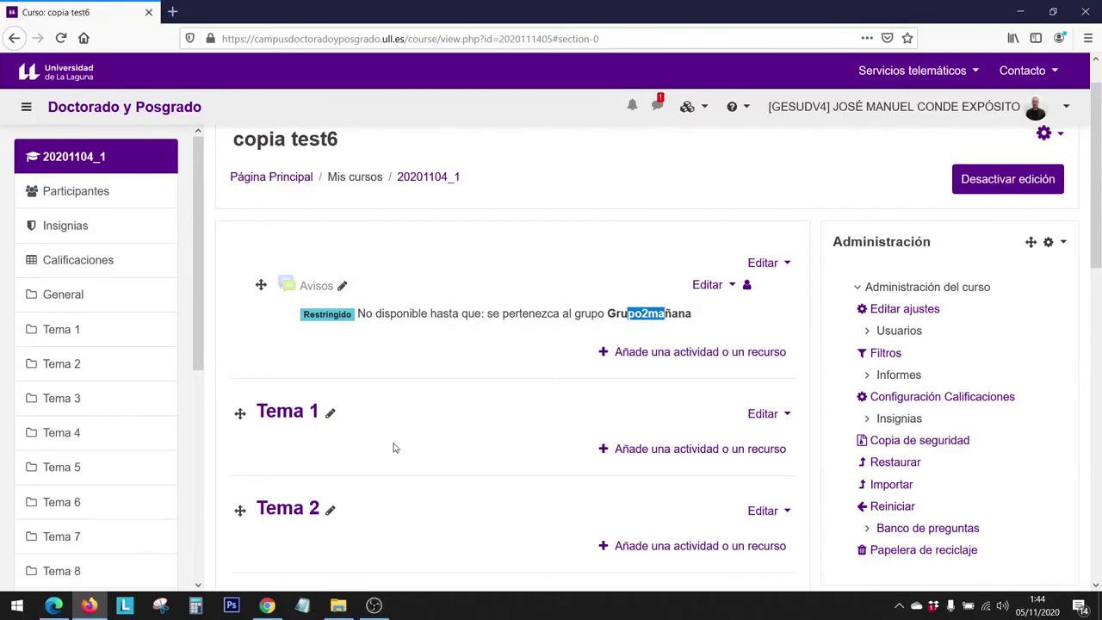
# - Open the settings of the Tema 1 section and expand its Restricciones de acceso
pyautogui.scroll(-2, 443, 472)
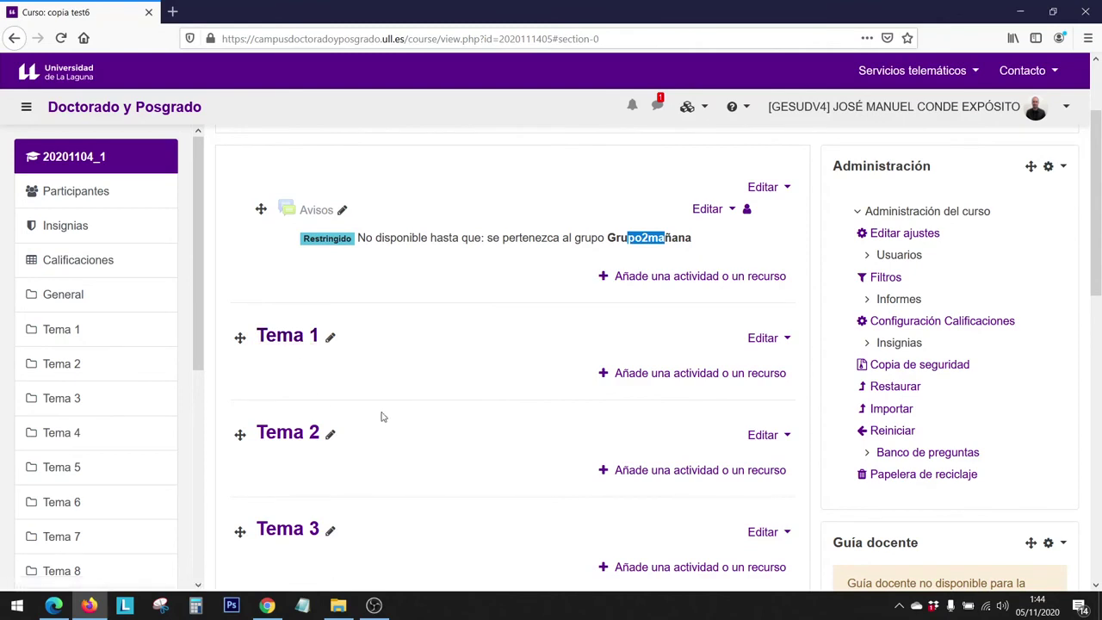
pyautogui.click(769, 337)
pyautogui.click(731, 368)
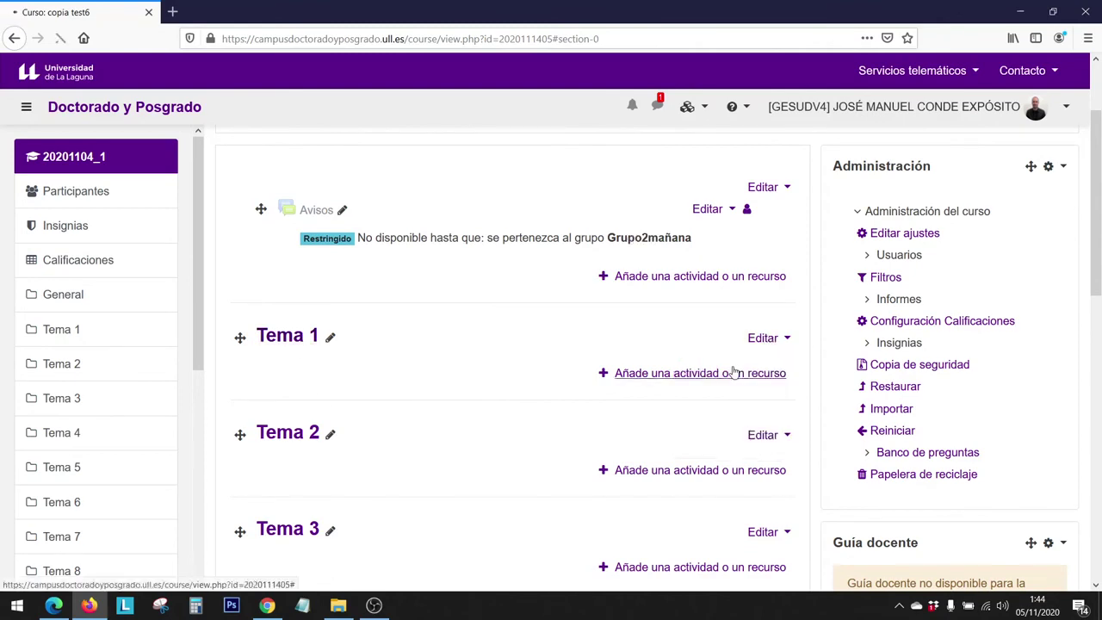
pyautogui.scroll(-5, 583, 402)
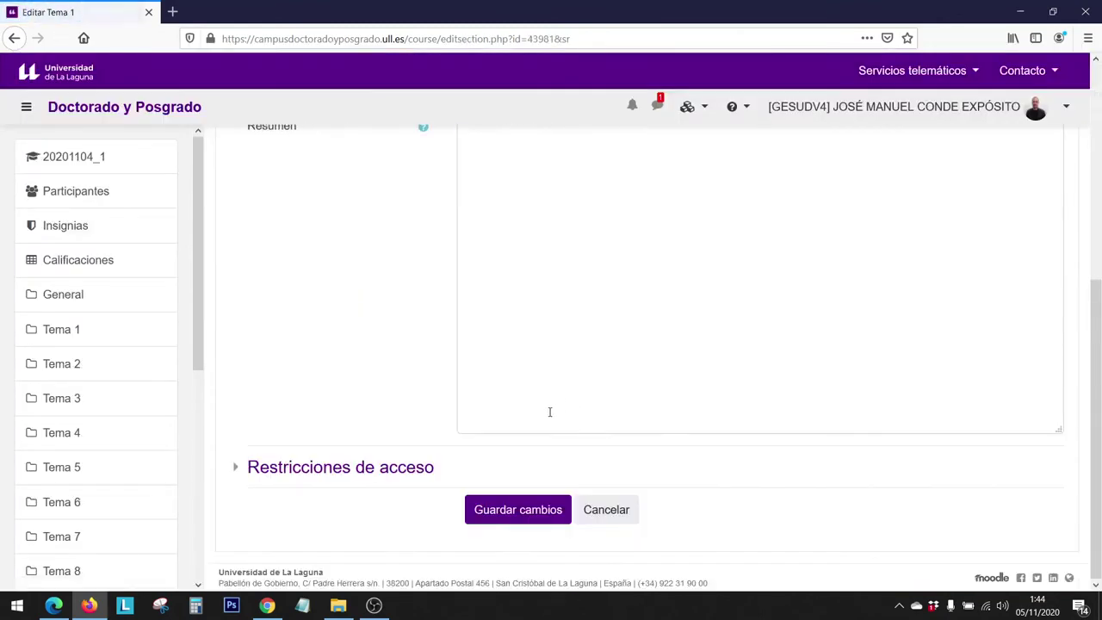
pyautogui.click(339, 466)
pyautogui.scroll(-2, 388, 433)
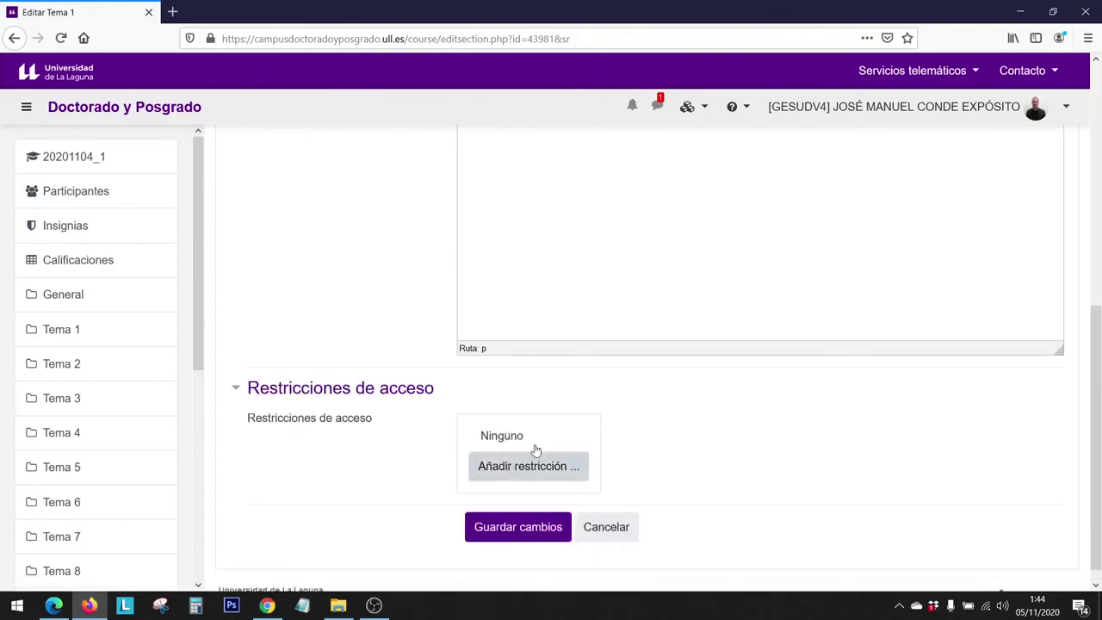
# - Add a Grupo restriction limiting Tema 1 to Grupo3tarde, and save the section's changes
pyautogui.click(530, 465)
pyautogui.click(516, 302)
pyautogui.click(577, 485)
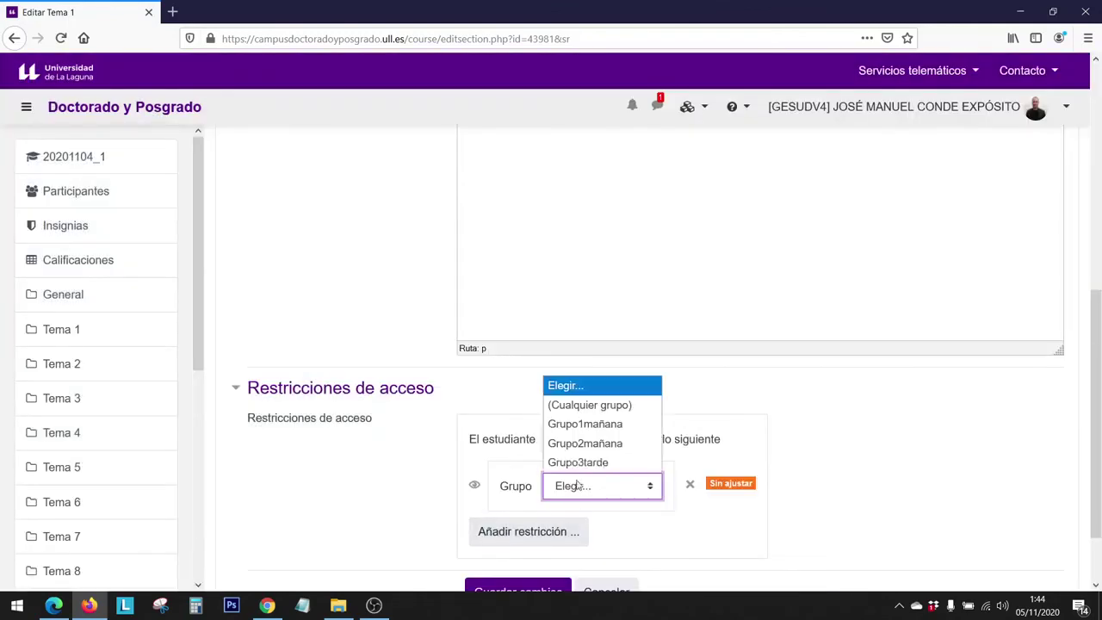
pyautogui.click(578, 462)
pyautogui.click(516, 590)
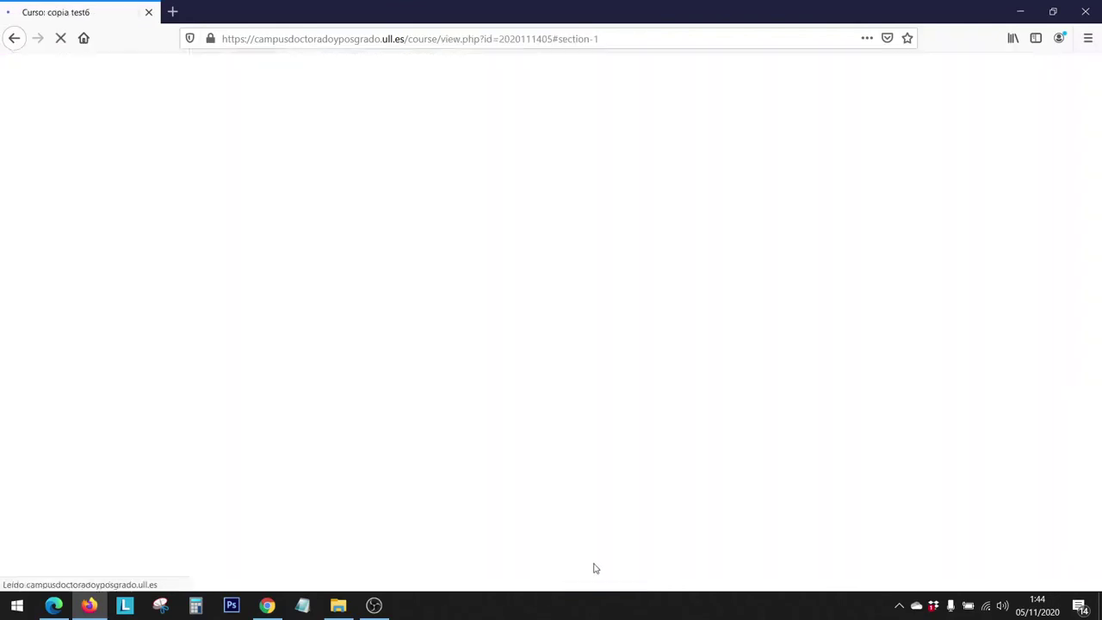
pyautogui.scroll(3, 603, 353)
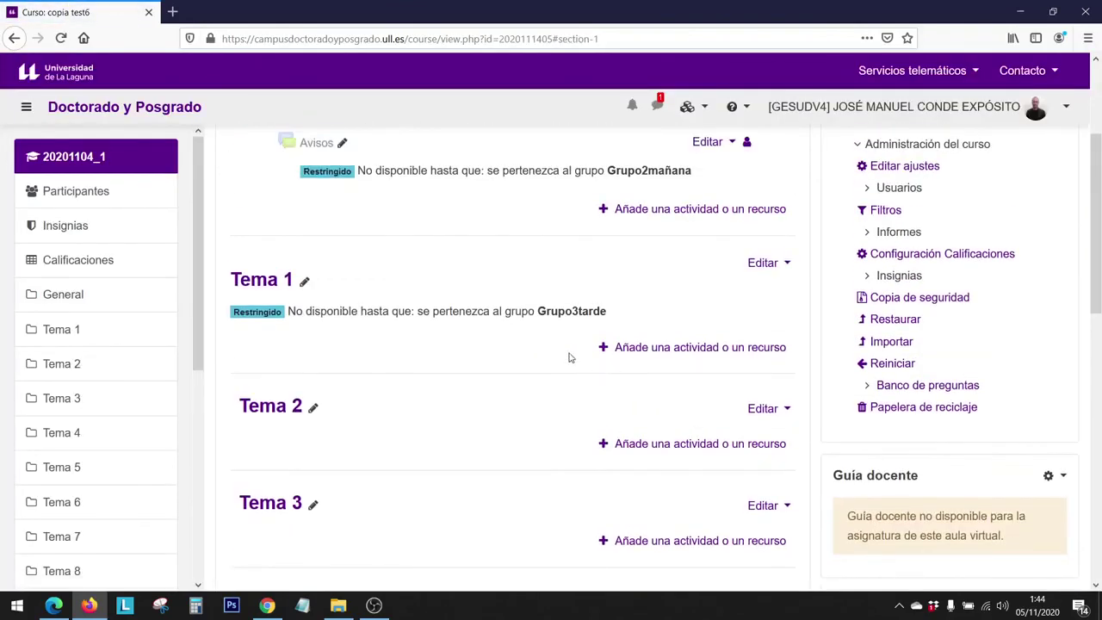